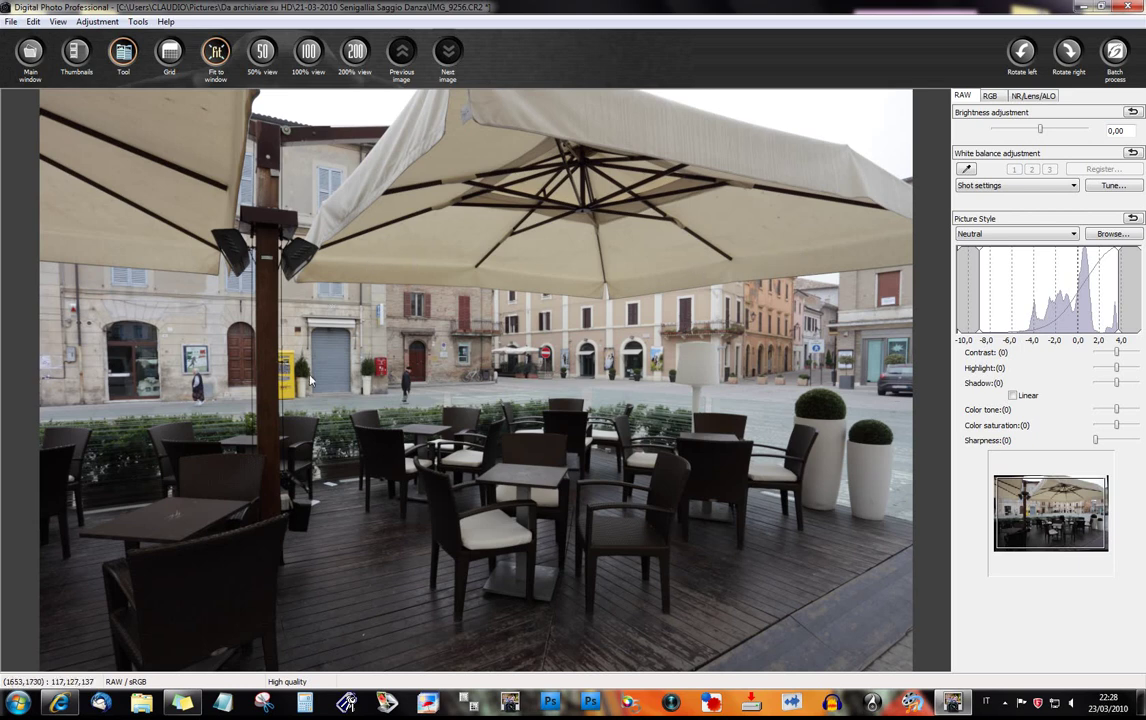
Switch the picture style to Standard and tune it to contrast 4, highlight -2 and shadow 4
click(990, 236)
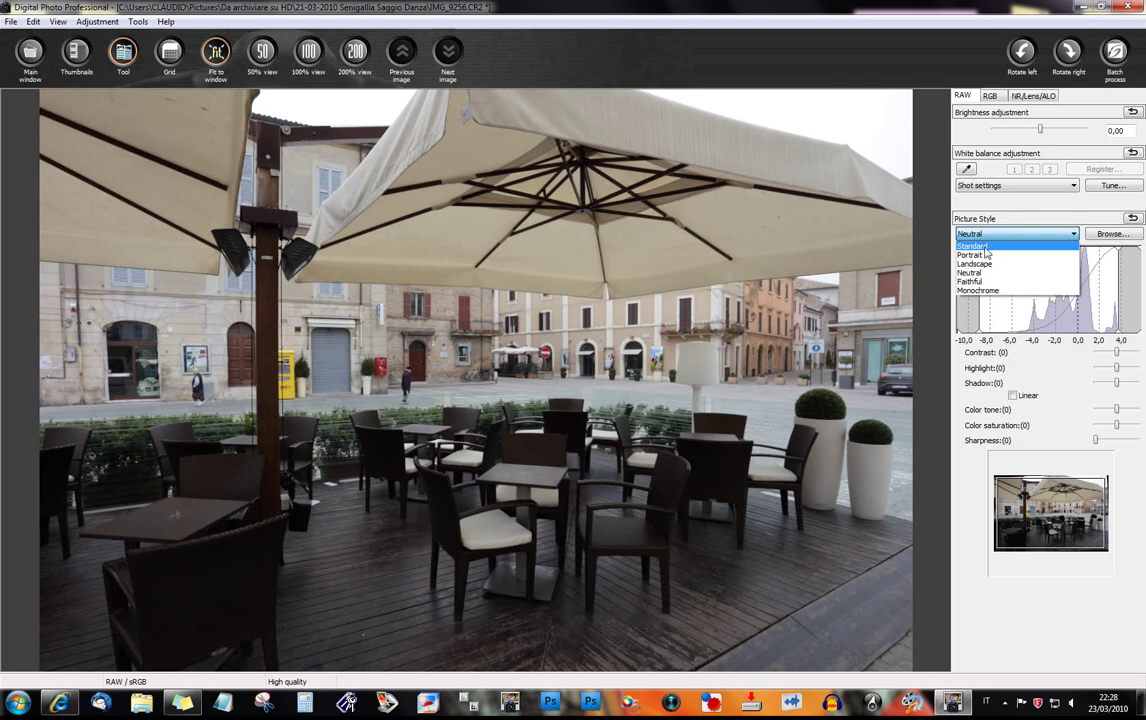
click(984, 247)
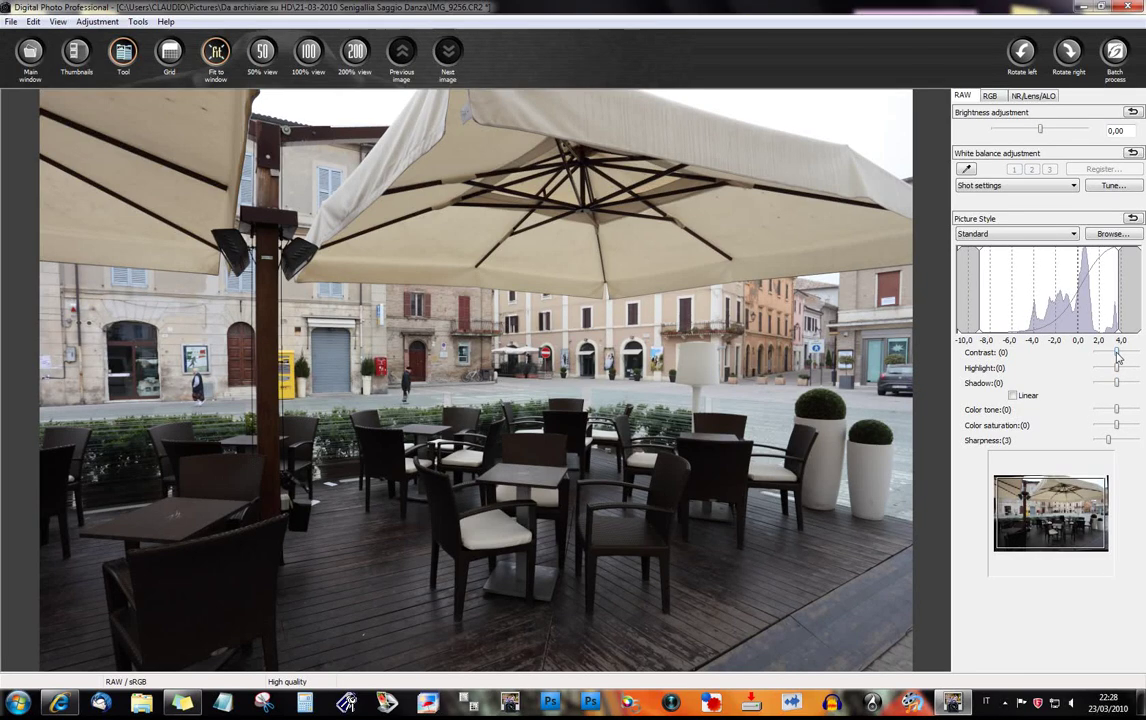
drag(1118, 356, 1133, 356)
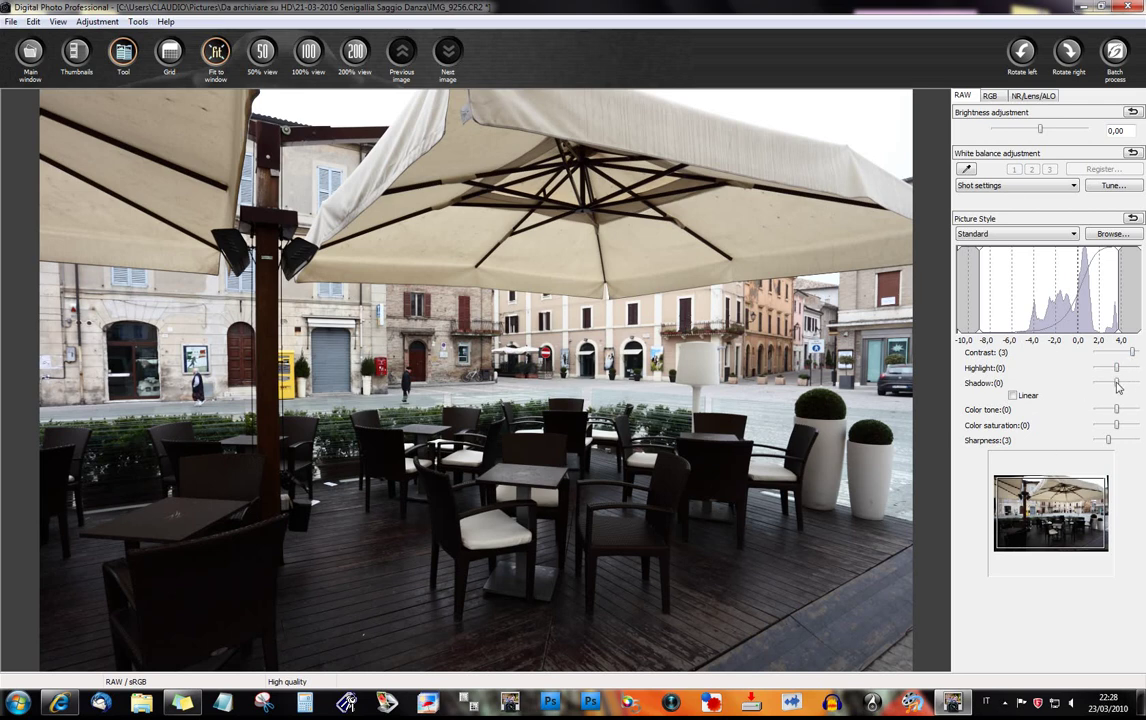
drag(1117, 384, 1136, 384)
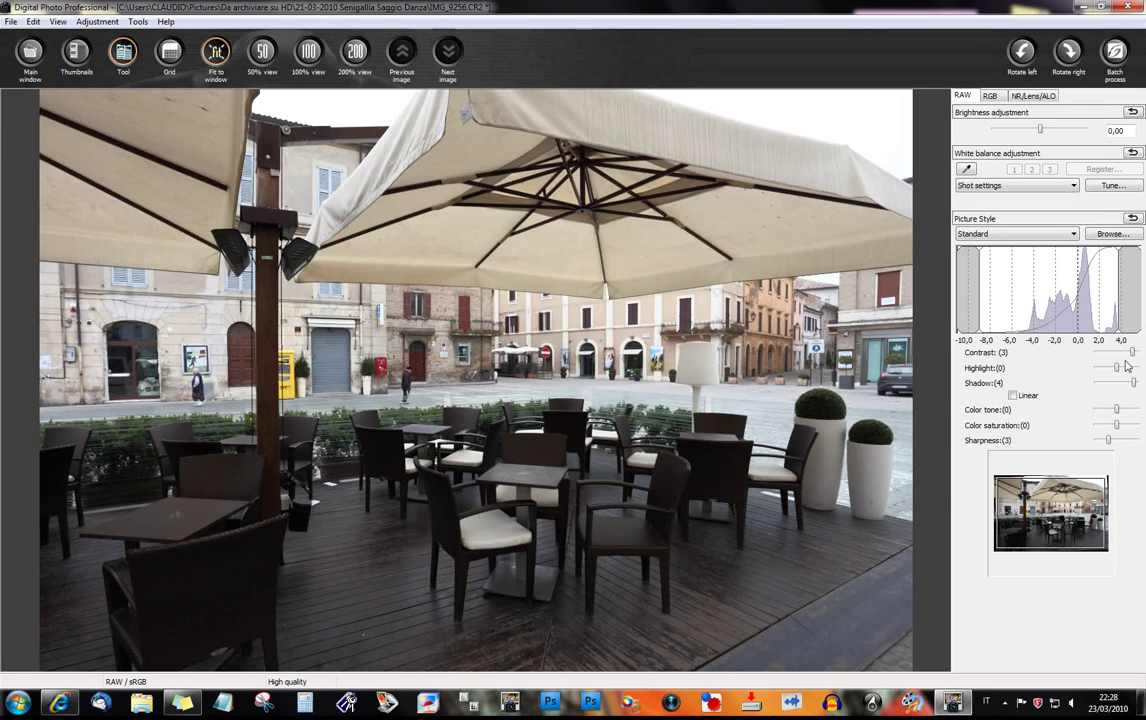
drag(1117, 371, 1110, 374)
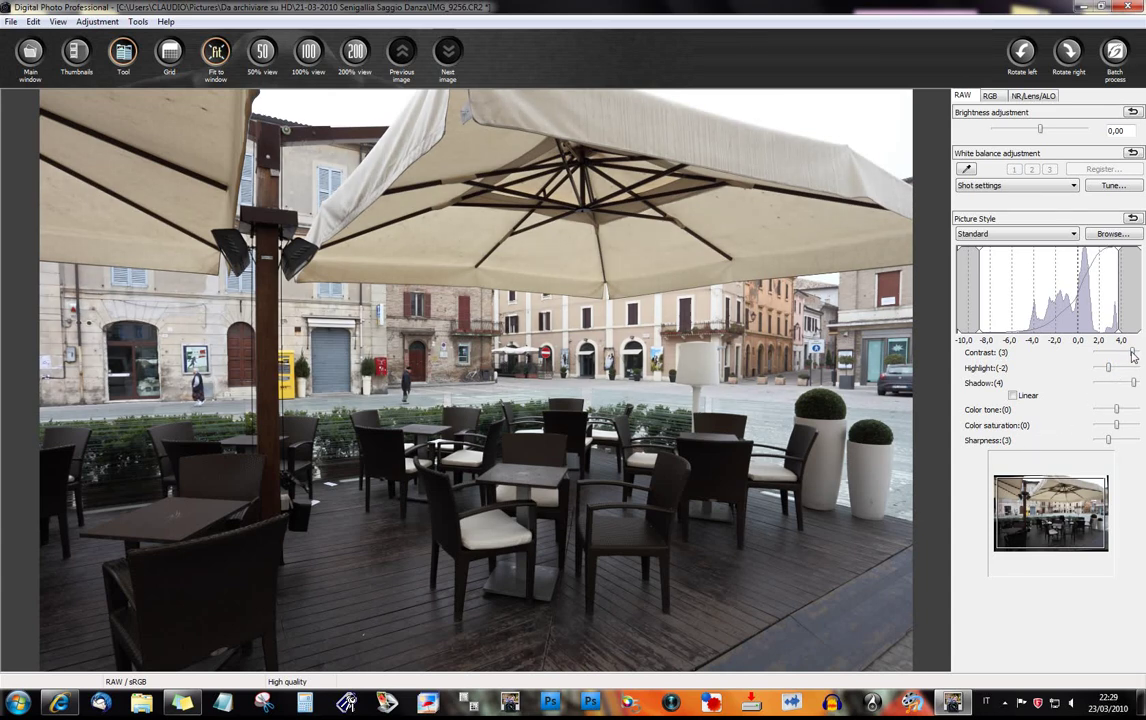
drag(1134, 356, 1138, 356)
Examine the building facades, the pedestrian and the wicker chairs at 100% magnification
click(307, 60)
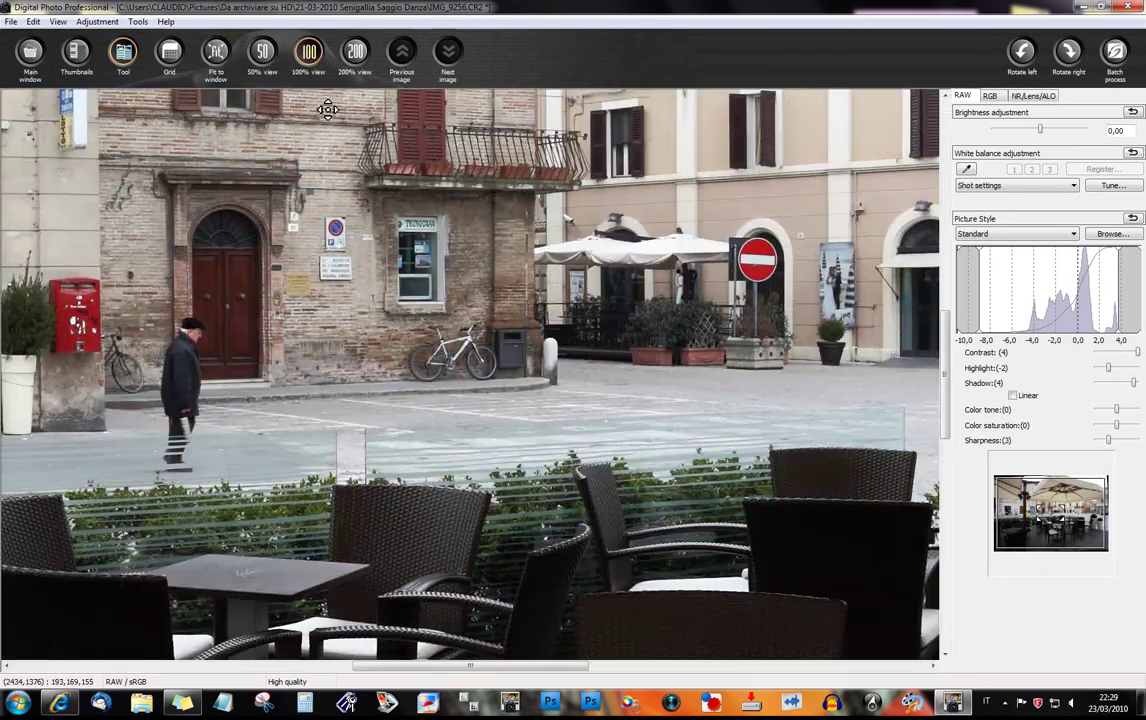
drag(262, 232, 411, 313)
drag(250, 346, 500, 307)
drag(335, 368, 457, 368)
drag(185, 360, 302, 344)
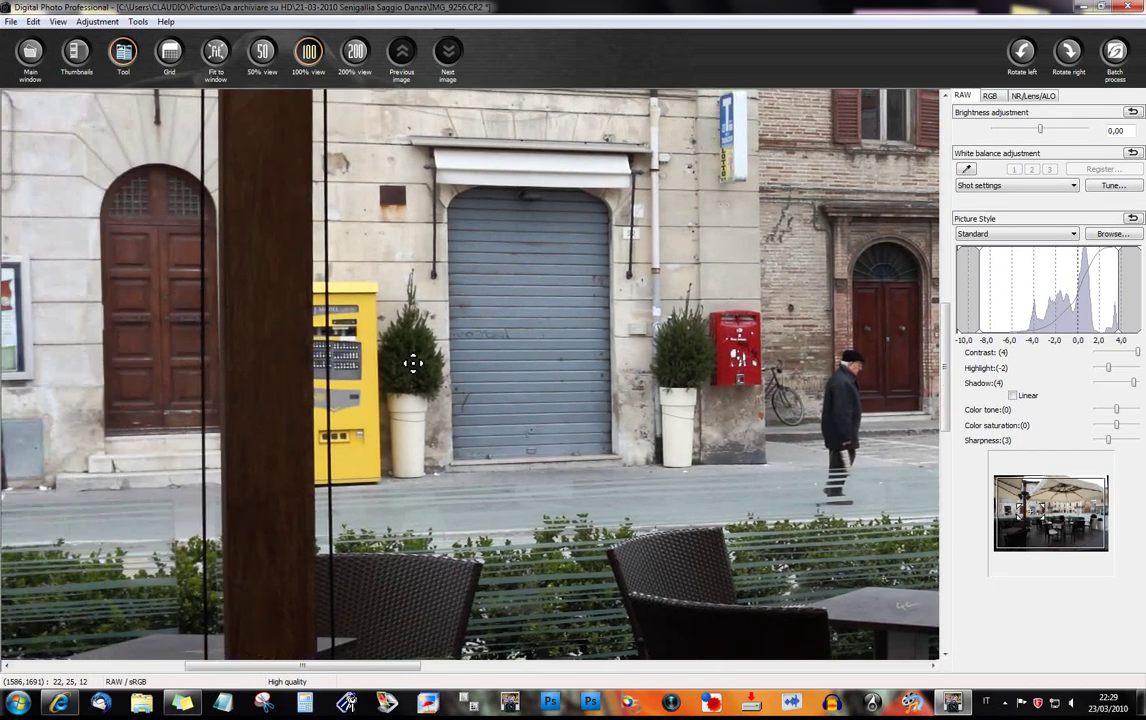
drag(690, 442, 651, 404)
drag(726, 452, 622, 435)
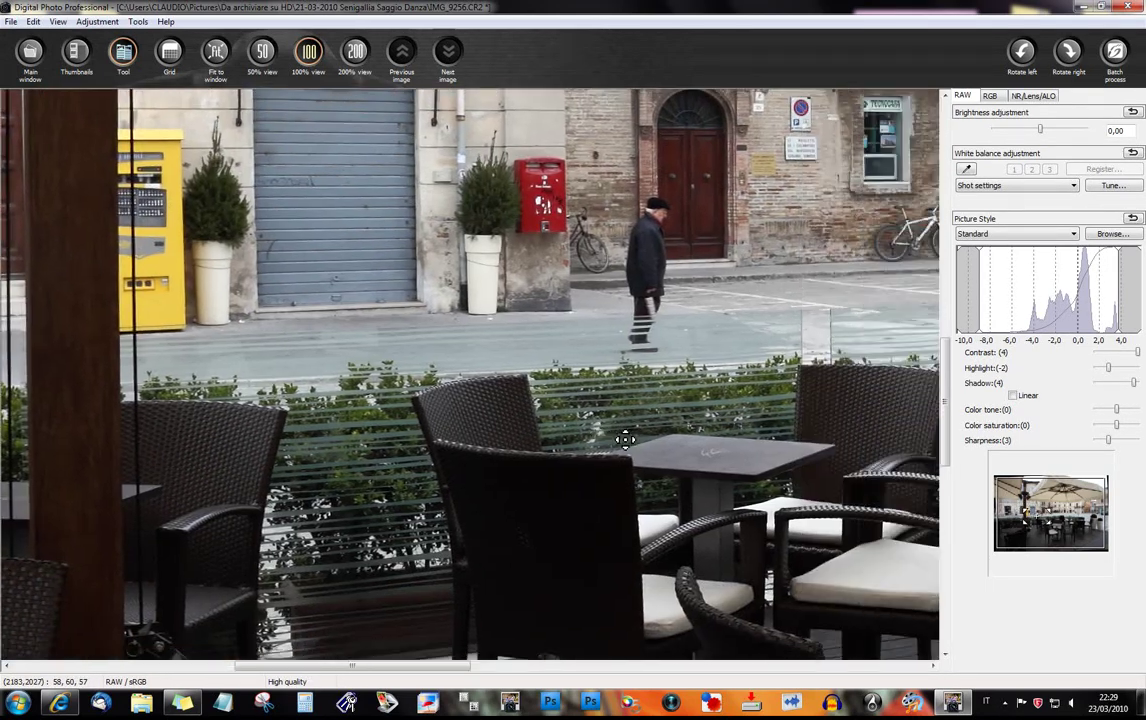
drag(860, 500, 691, 450)
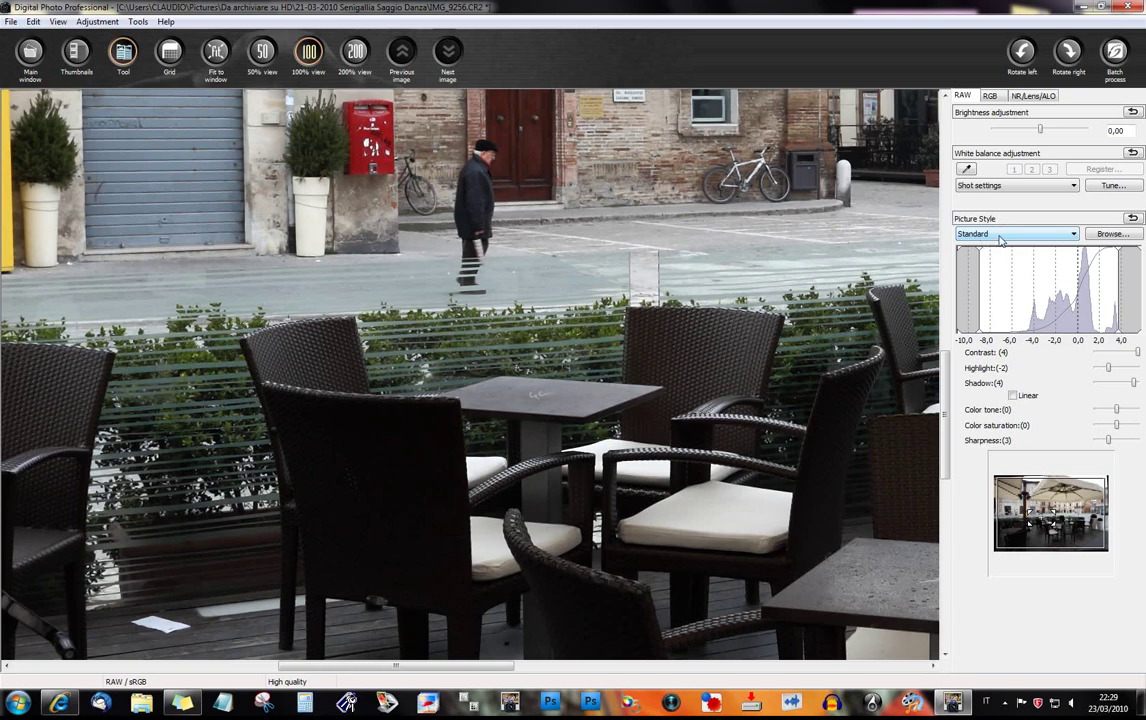
Try a RAW sharpness of 9 and examine its effect on the chairs, hedge and facades
click(1109, 441)
drag(1109, 443, 1133, 441)
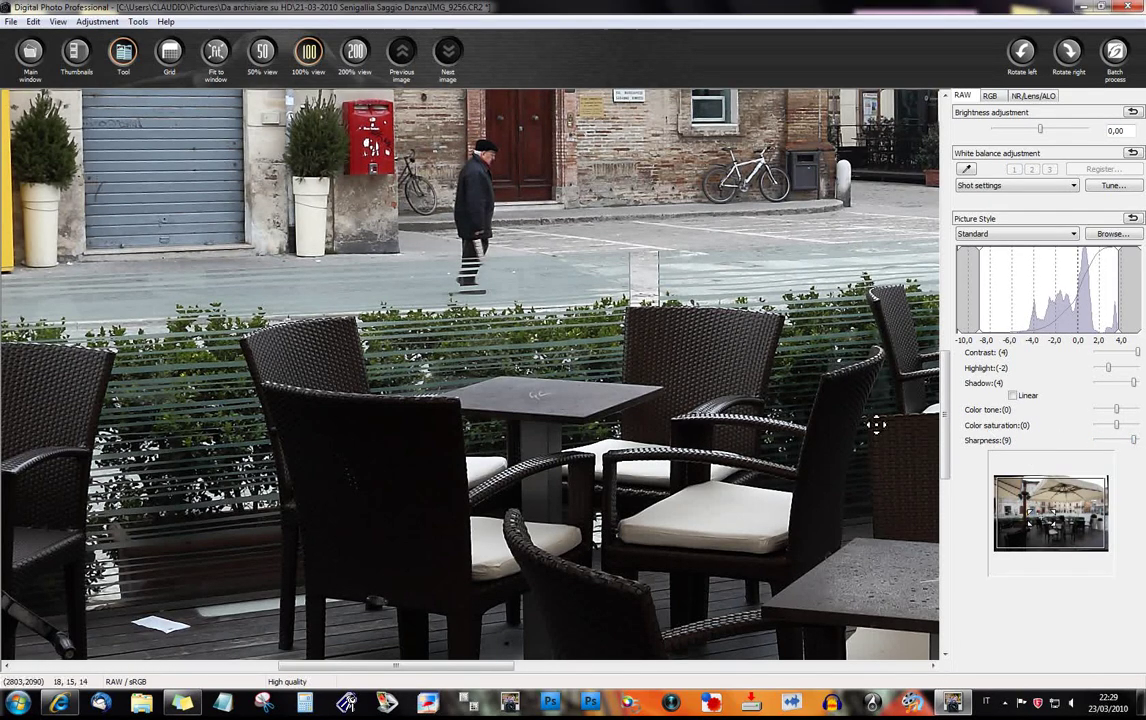
drag(464, 335, 491, 324)
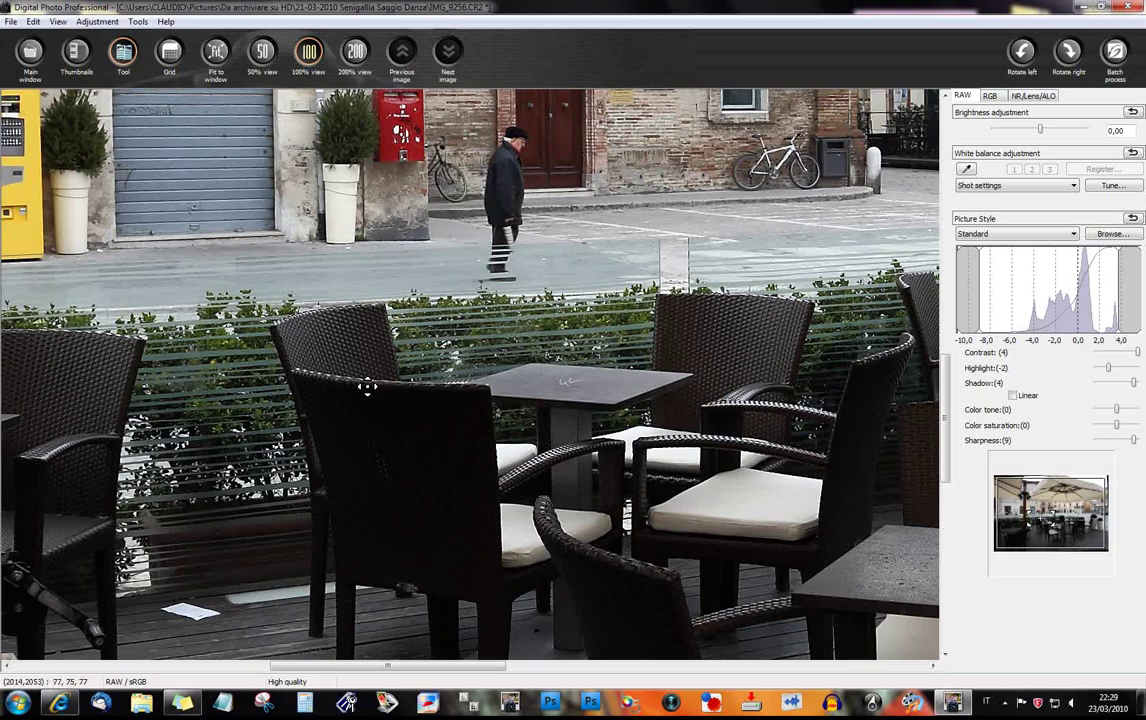
drag(372, 384, 482, 386)
drag(560, 390, 478, 374)
drag(927, 410, 752, 375)
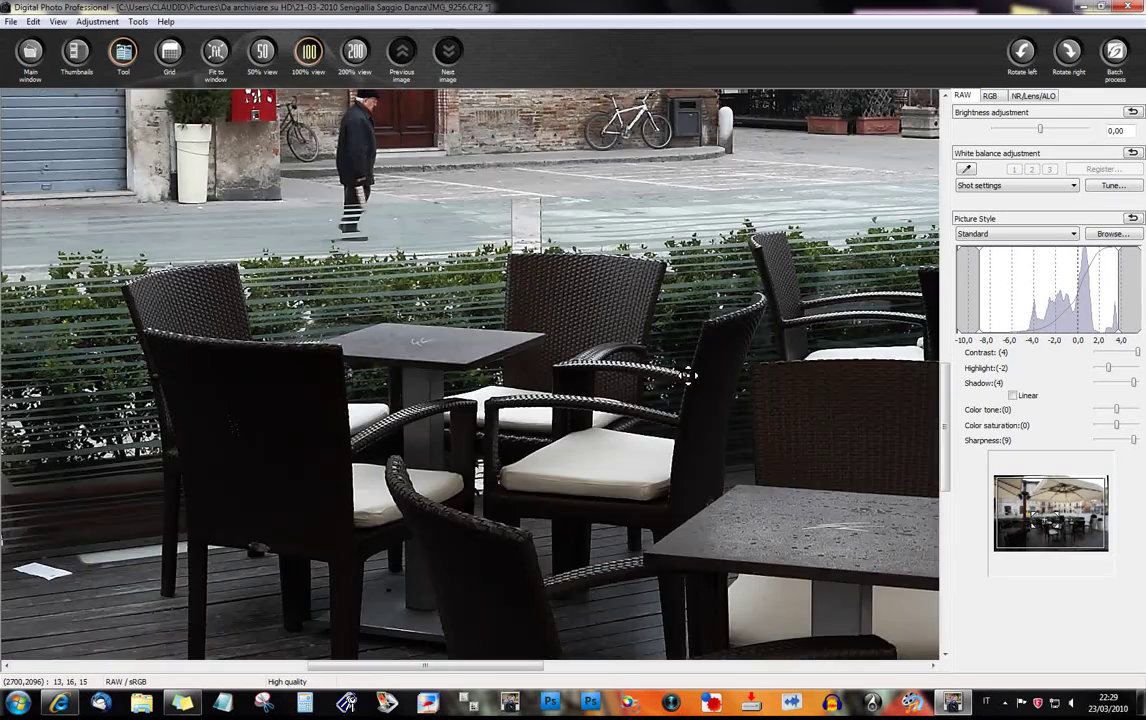
drag(793, 428, 668, 472)
drag(616, 360, 622, 453)
drag(366, 315, 586, 333)
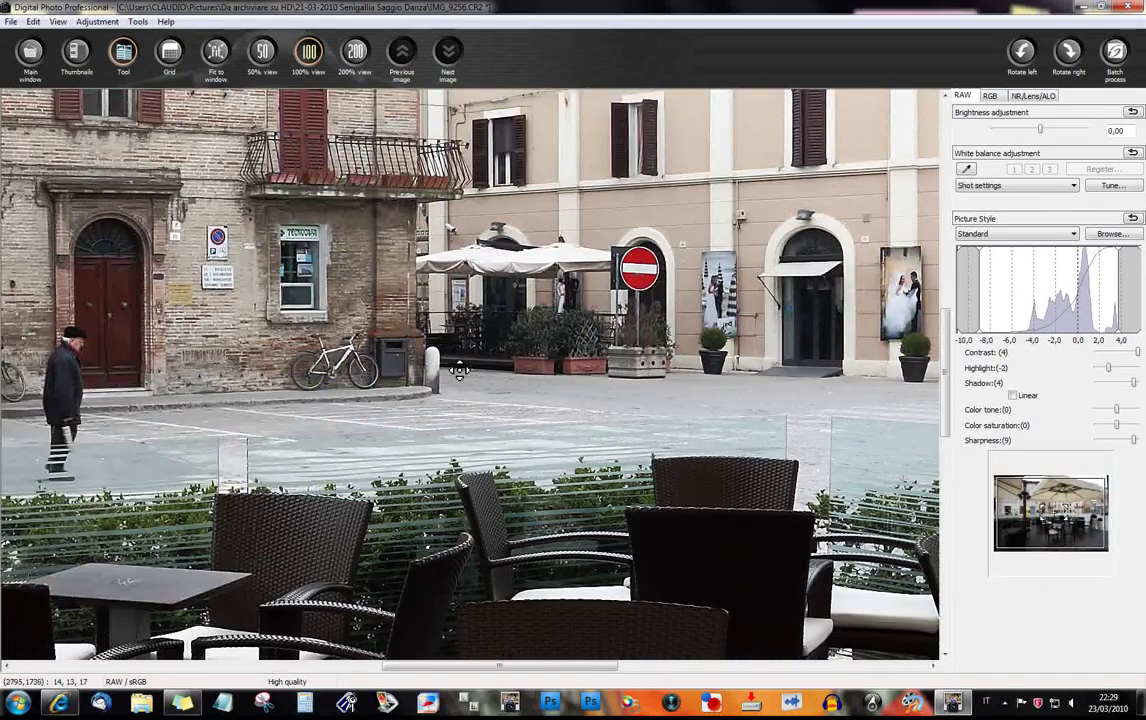
drag(459, 371, 772, 521)
Set the RAW sharpness to 5 and check the detail in the street, chairs and wooden deck
mouse_move(1135, 443)
mouse_down()
mouse_move(1100, 440)
mouse_move(1117, 441)
mouse_up()
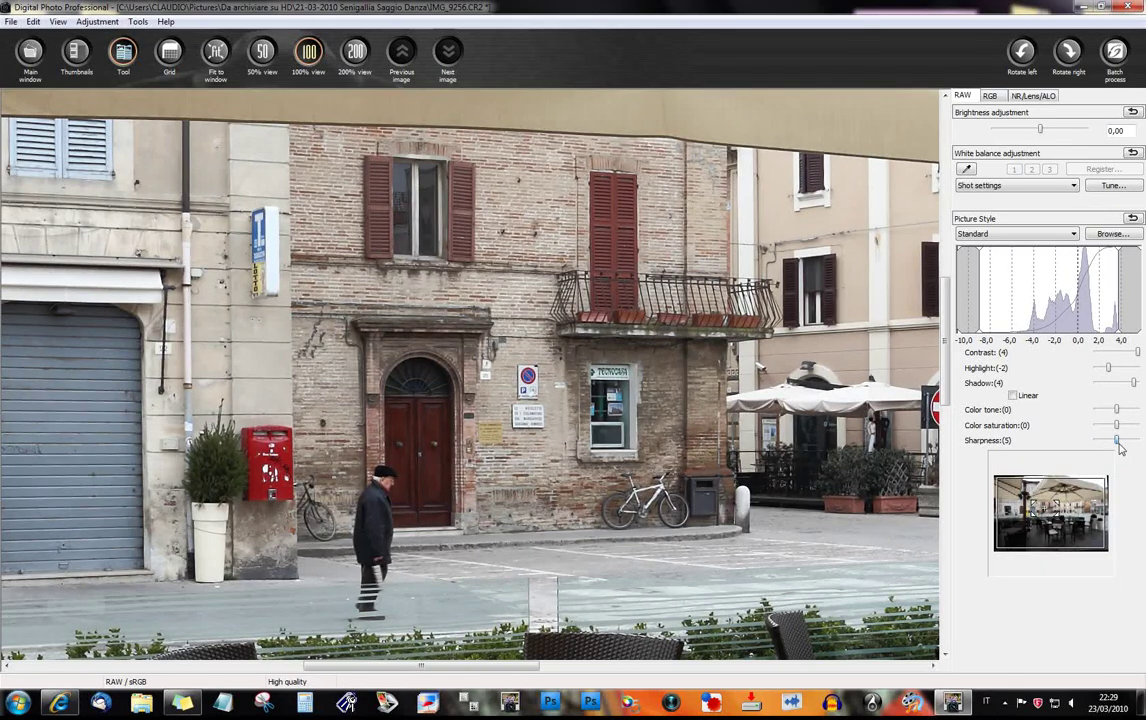
drag(451, 393, 620, 361)
drag(472, 374, 697, 400)
drag(630, 445, 617, 363)
drag(691, 490, 636, 390)
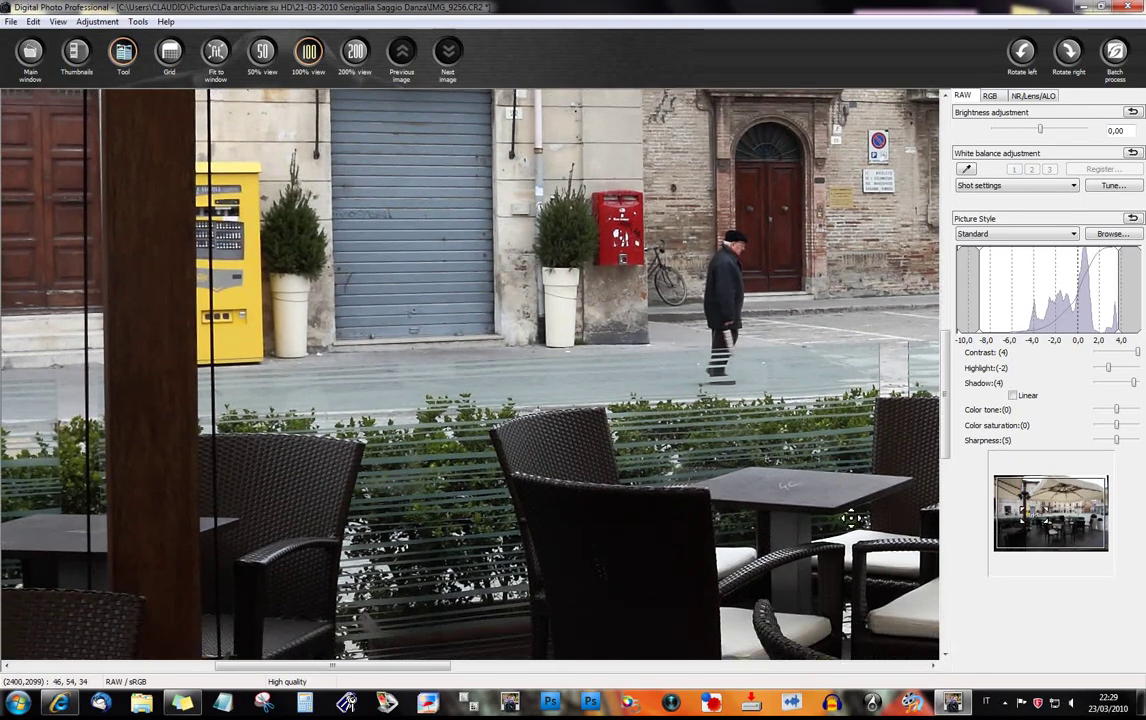
drag(617, 512, 732, 500)
drag(320, 450, 575, 470)
drag(417, 541, 504, 272)
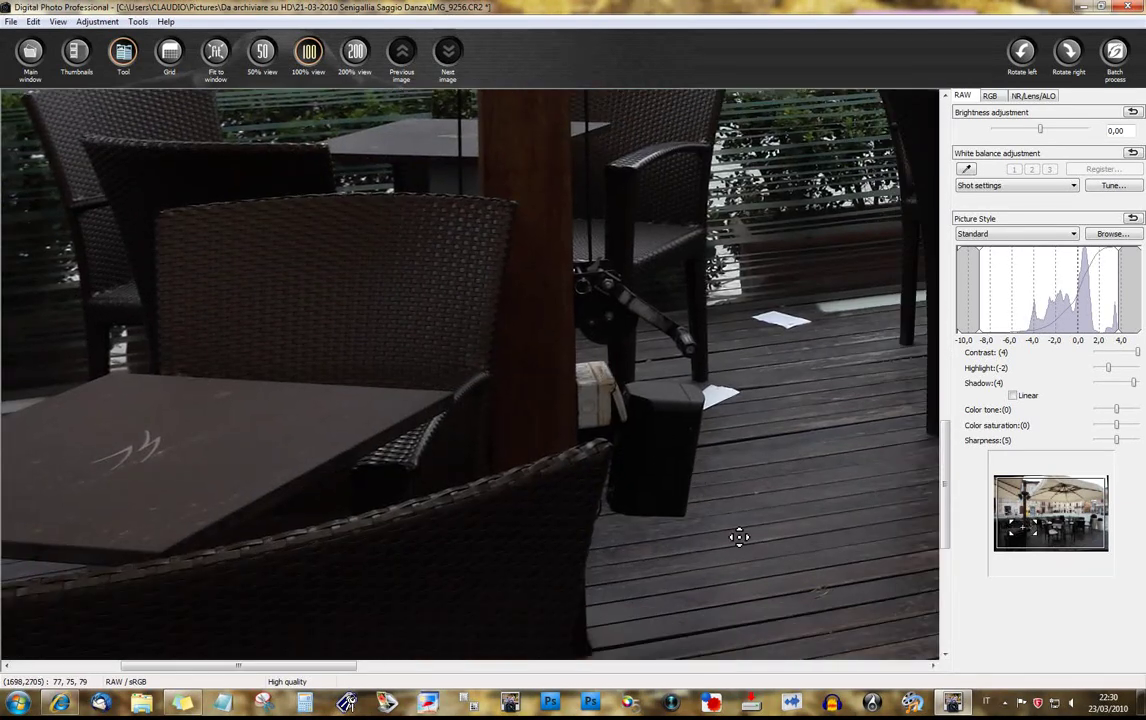
drag(760, 541, 596, 413)
drag(757, 423, 609, 353)
drag(885, 385, 576, 415)
drag(773, 443, 695, 511)
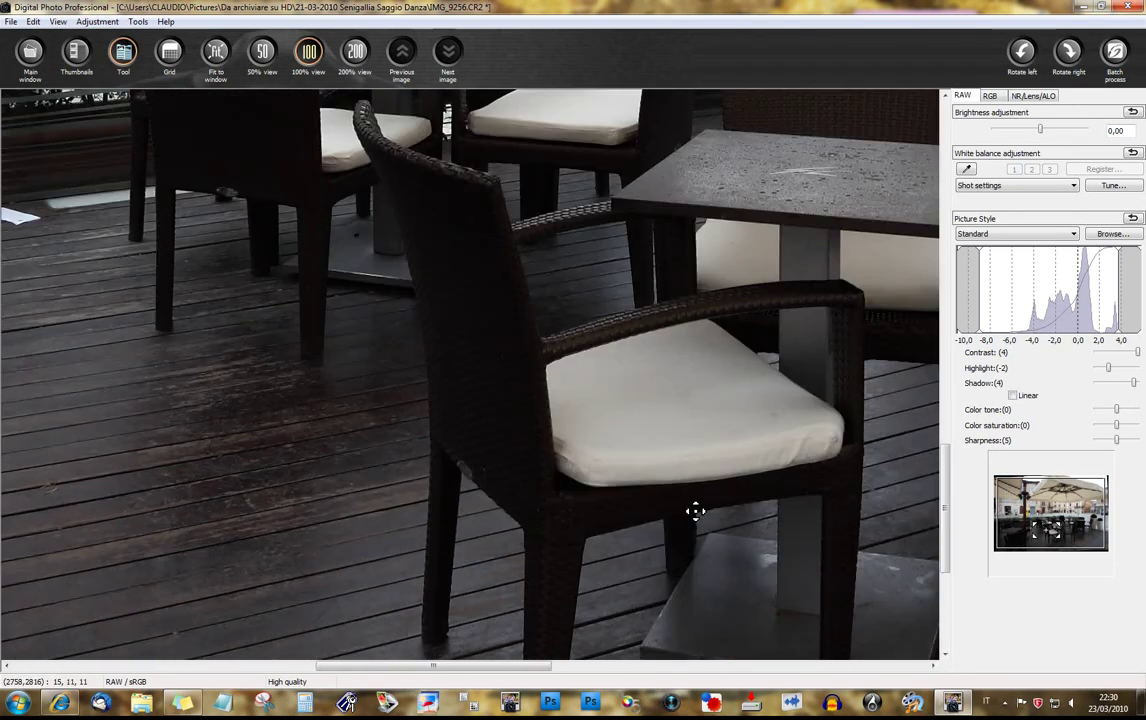
Fit the whole photo in view and set the picture style's color saturation to 2
click(215, 55)
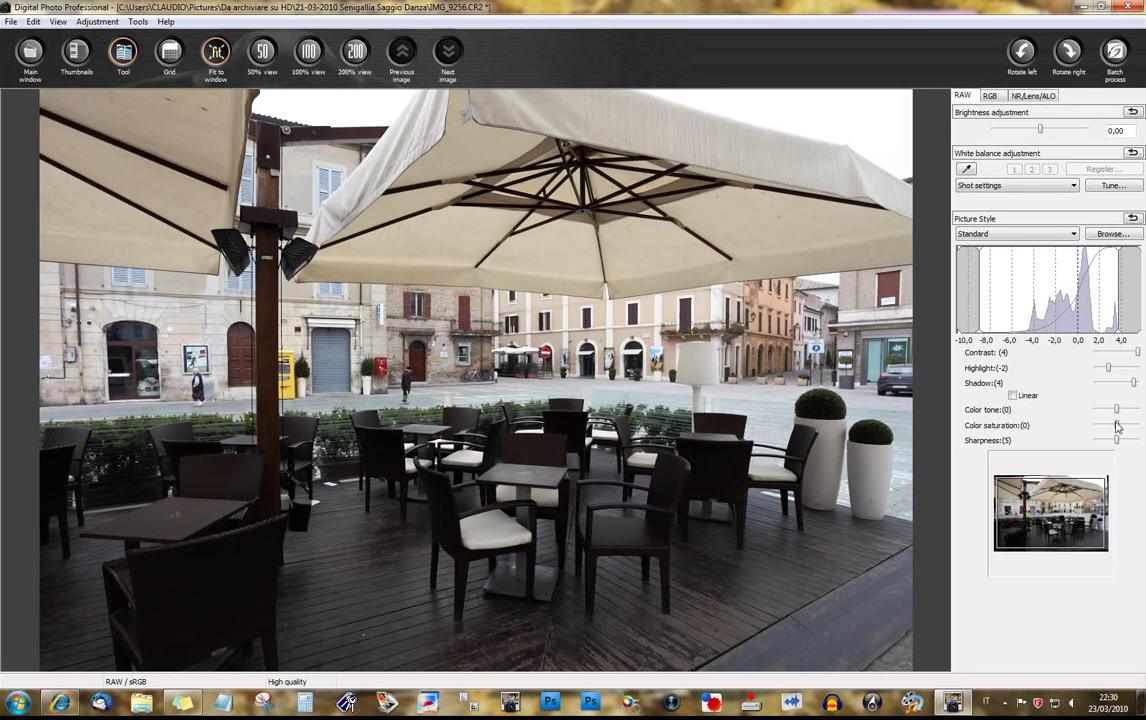
drag(1118, 428, 1126, 430)
mouse_move(1118, 413)
mouse_down()
mouse_move(1133, 424)
mouse_move(1118, 424)
mouse_up()
Try lowering the brightness in the RGB adjustments and reset it to 0
click(992, 98)
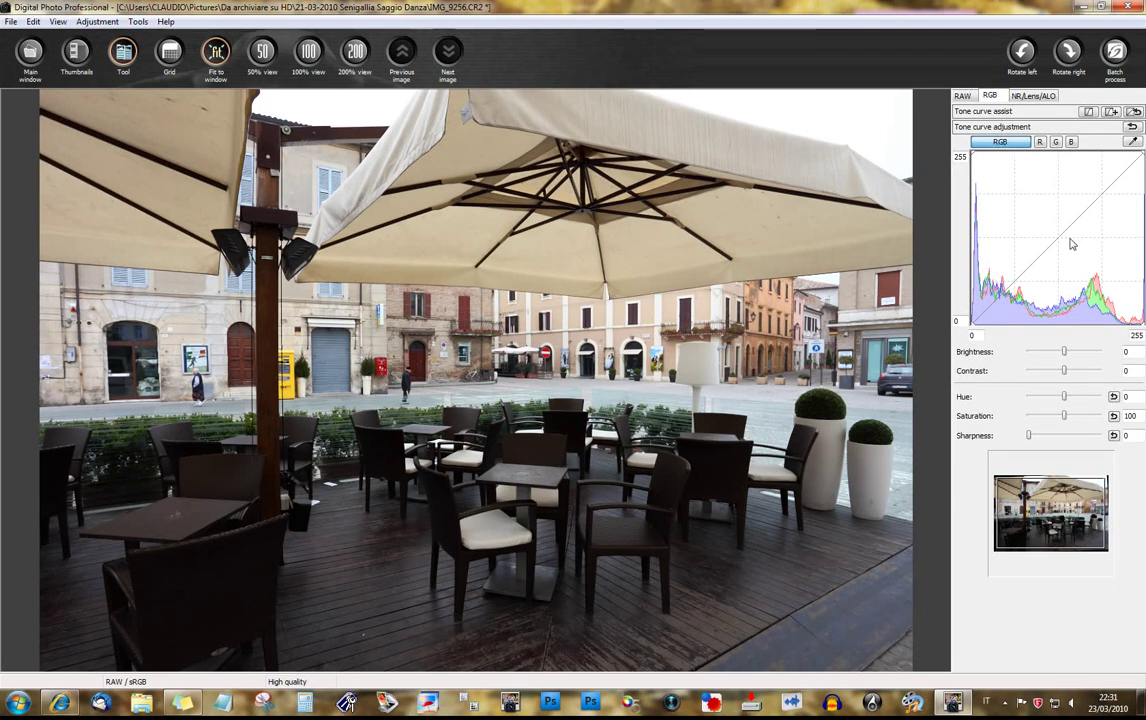
mouse_move(1067, 357)
mouse_down()
mouse_move(1052, 357)
mouse_move(1063, 360)
mouse_up()
double_click(1127, 351)
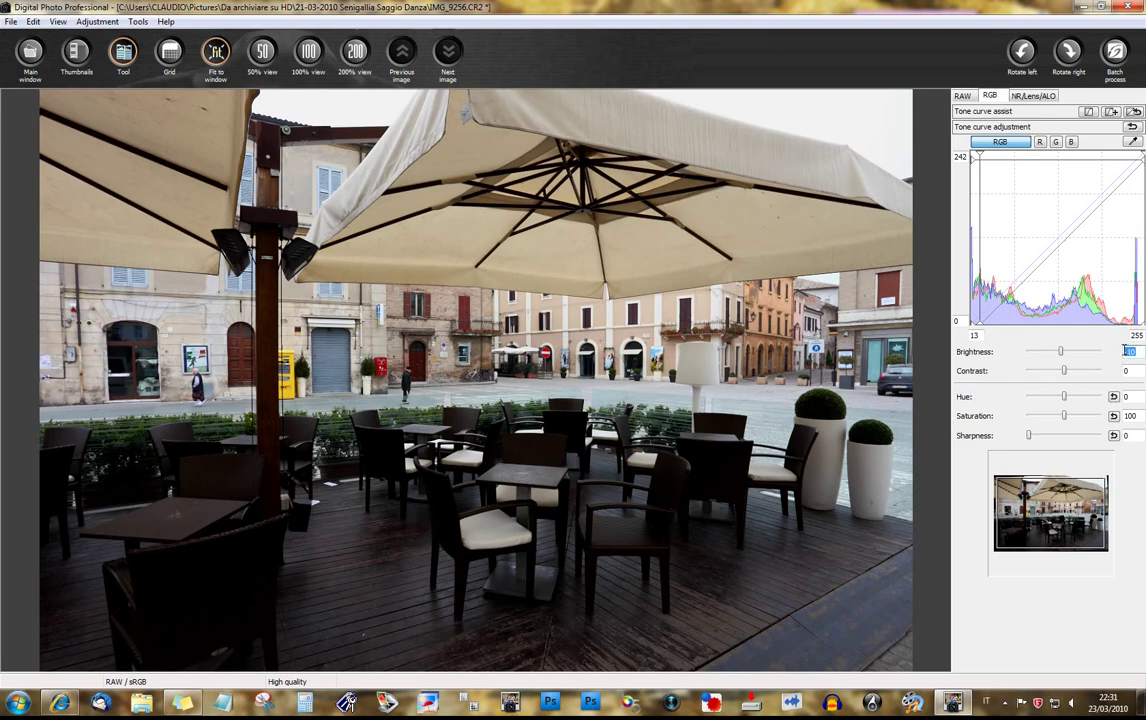
text(0)
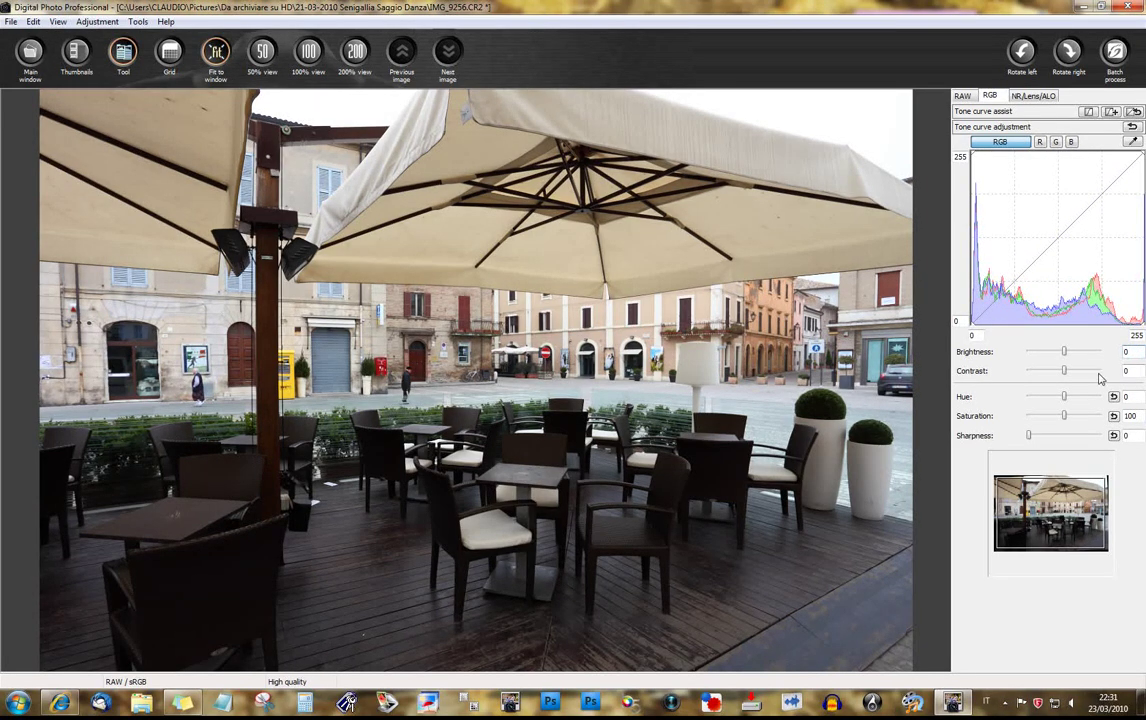
drag(1065, 373, 1063, 377)
Add midtone, highlight and shadow points to the RGB tone curve, placing the shadow point at X=66, Y=69, and return to the RAW adjustments
click(1058, 236)
drag(1100, 196, 1097, 188)
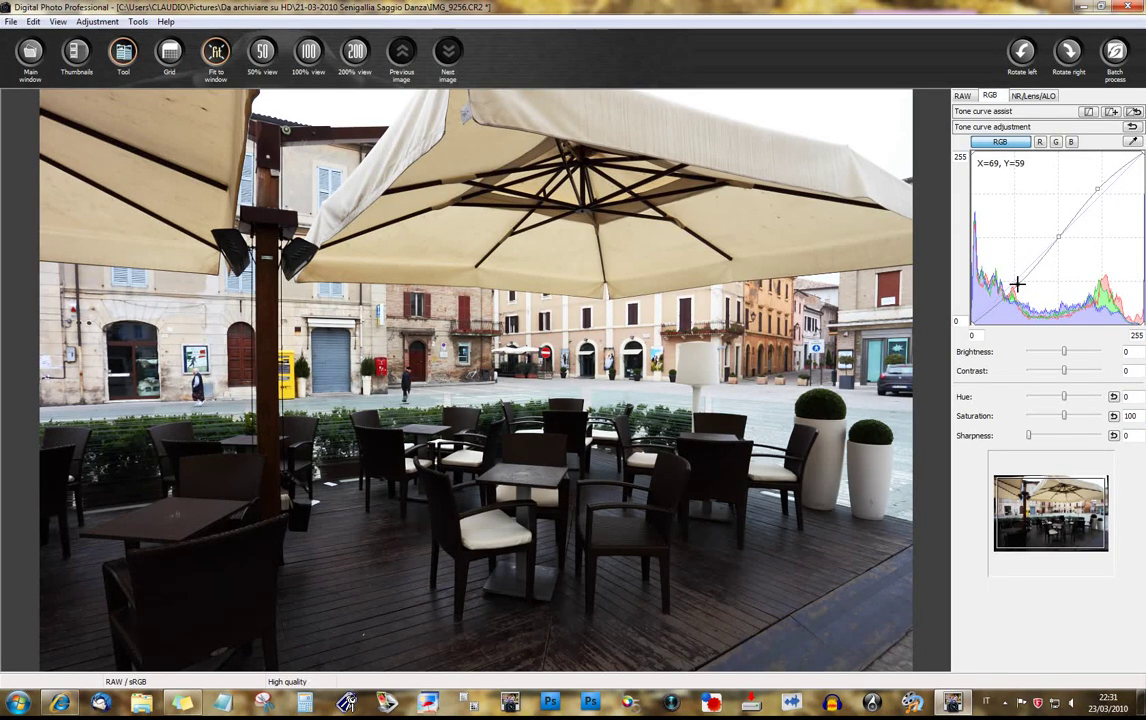
drag(1017, 284, 1016, 277)
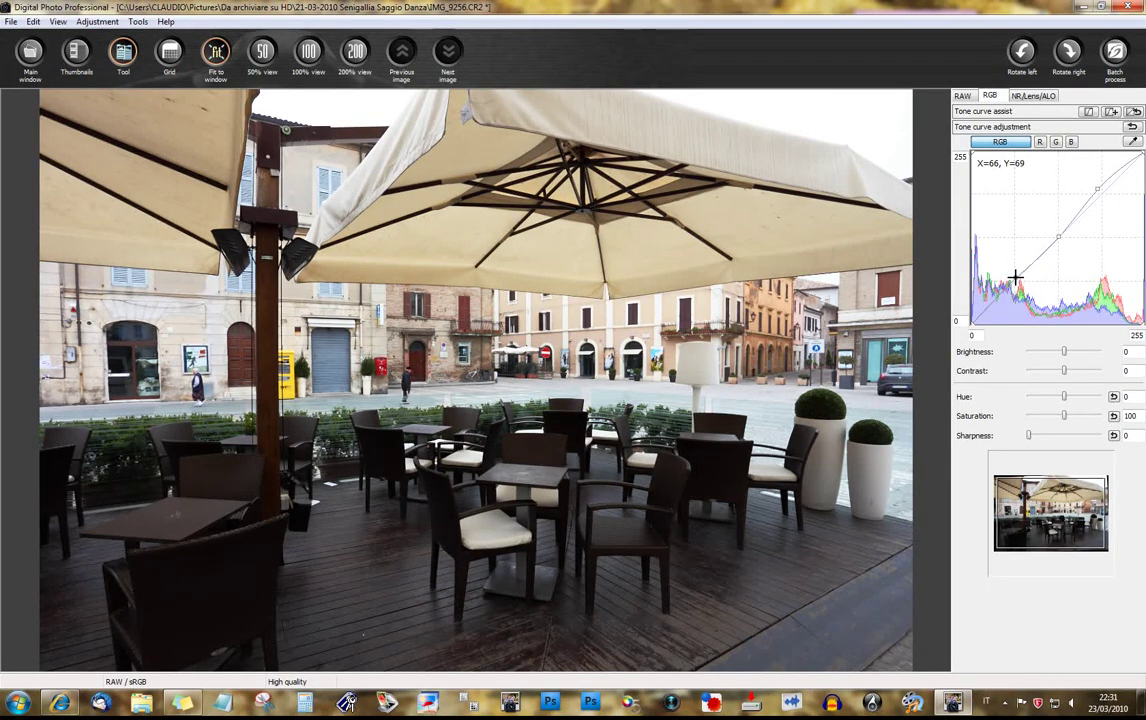
drag(1097, 188, 1101, 190)
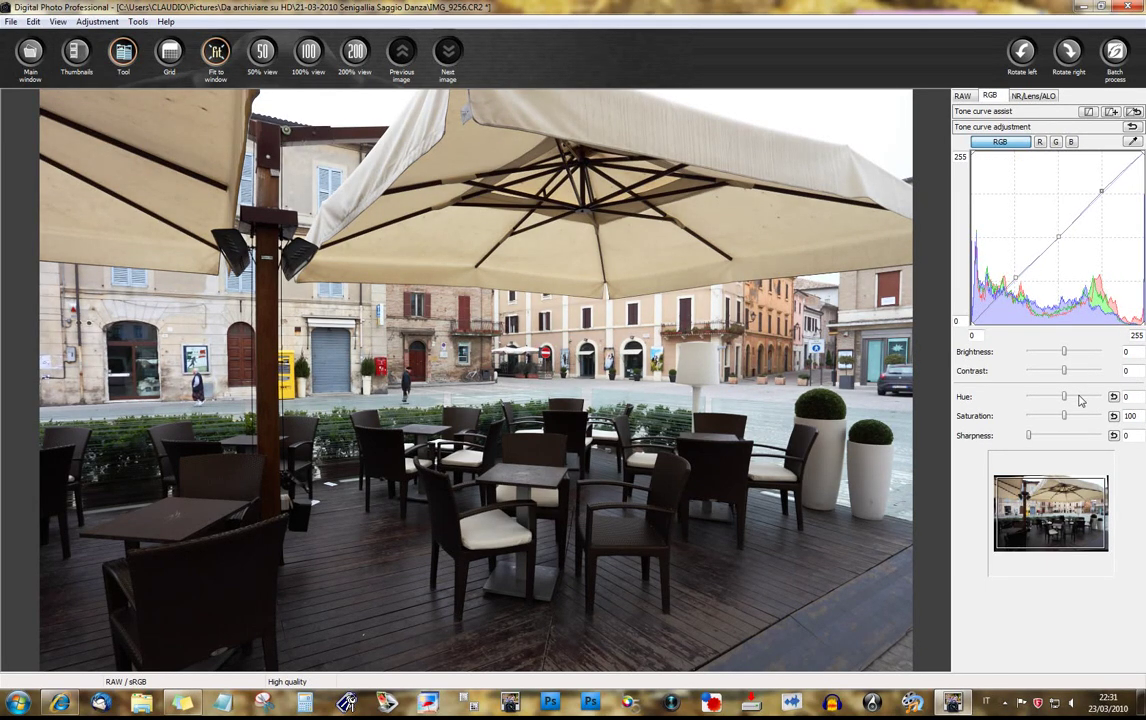
click(964, 96)
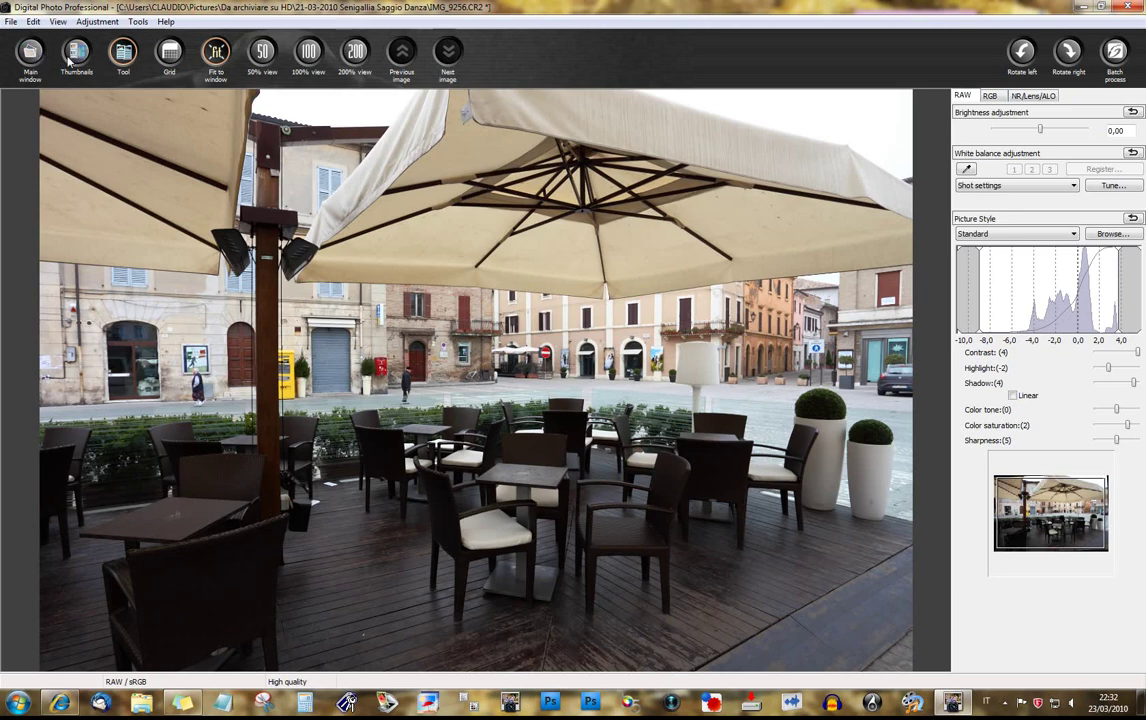
Start Convert and save for the photo and choose the 21-03-2010 Senigallia Saggio Danza JPG folder as destination
click(11, 21)
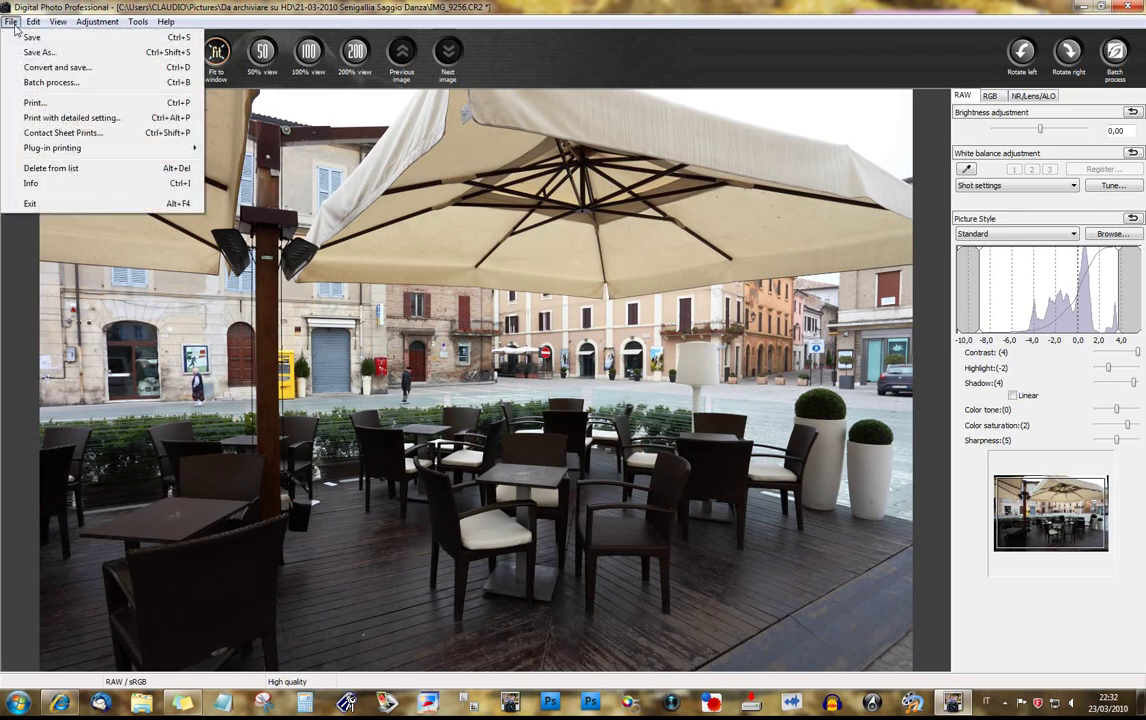
click(46, 70)
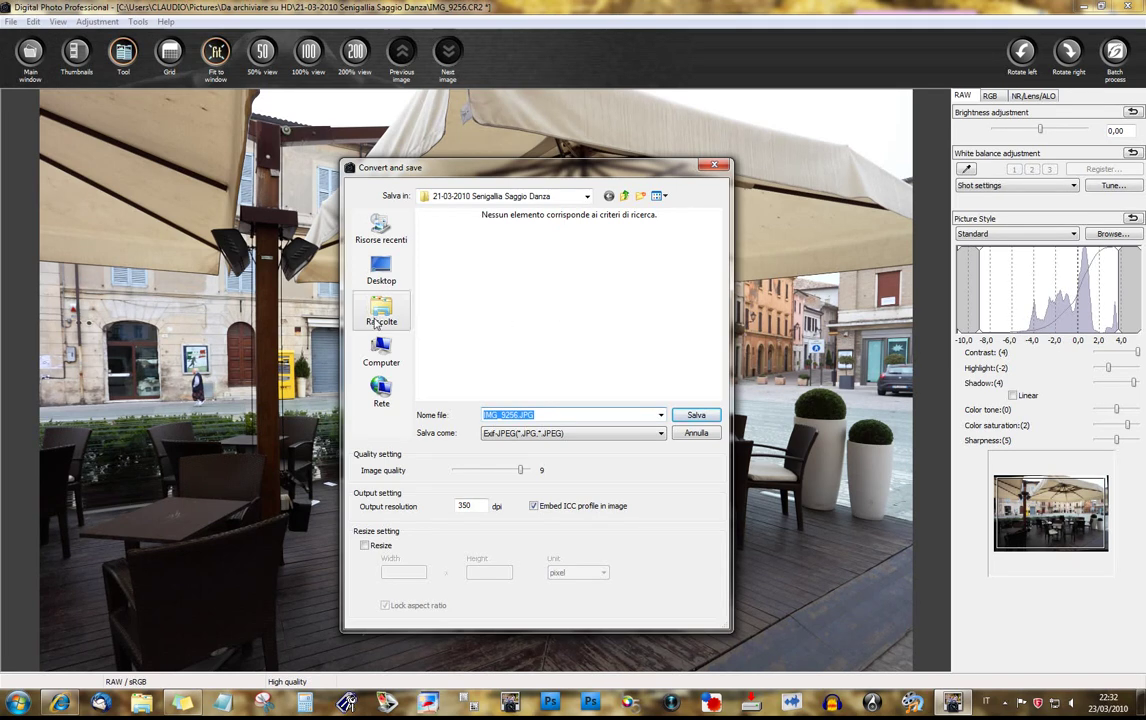
click(624, 195)
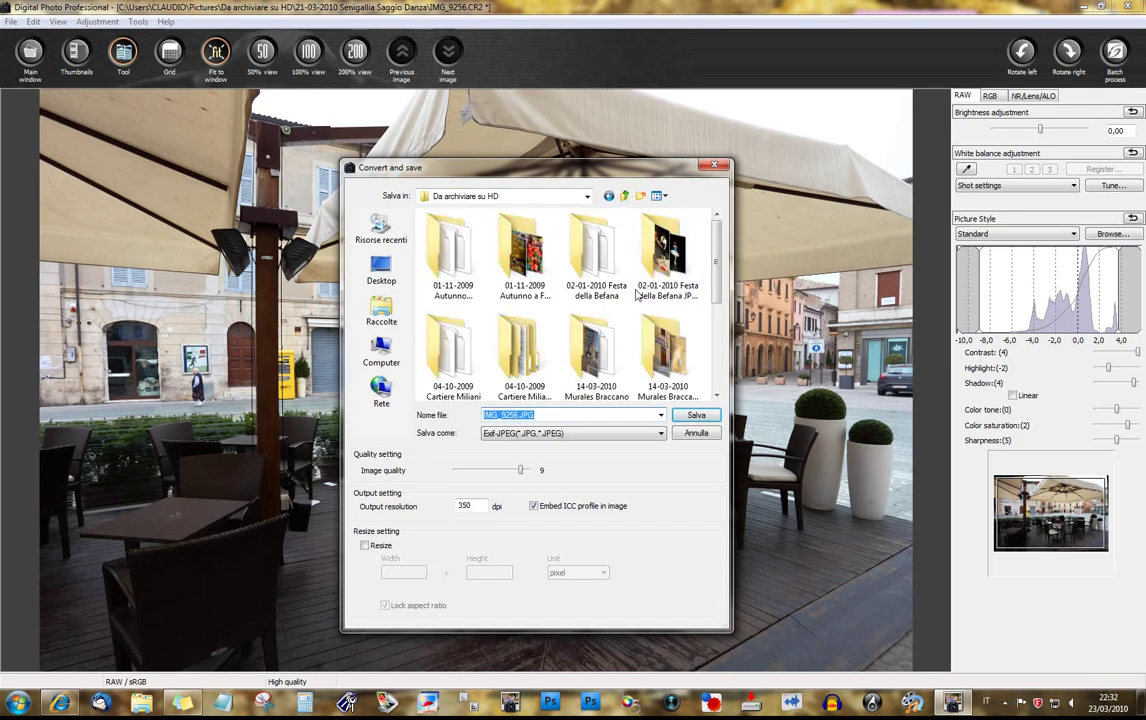
drag(719, 283, 716, 345)
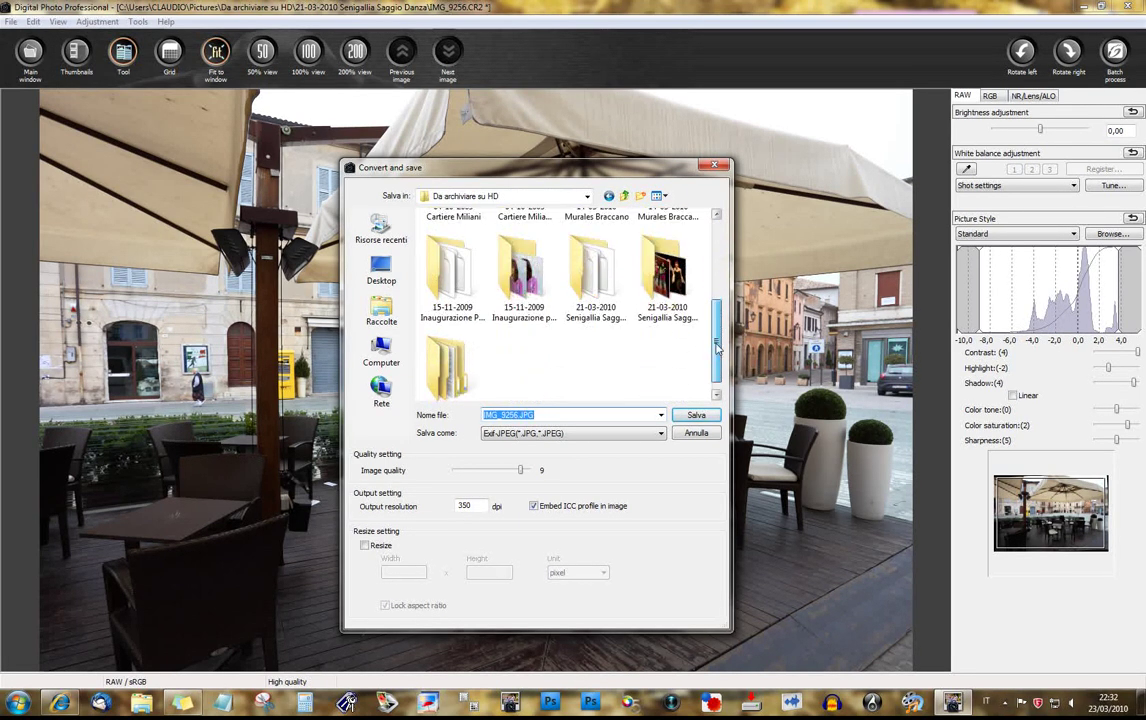
click(681, 272)
double_click(678, 279)
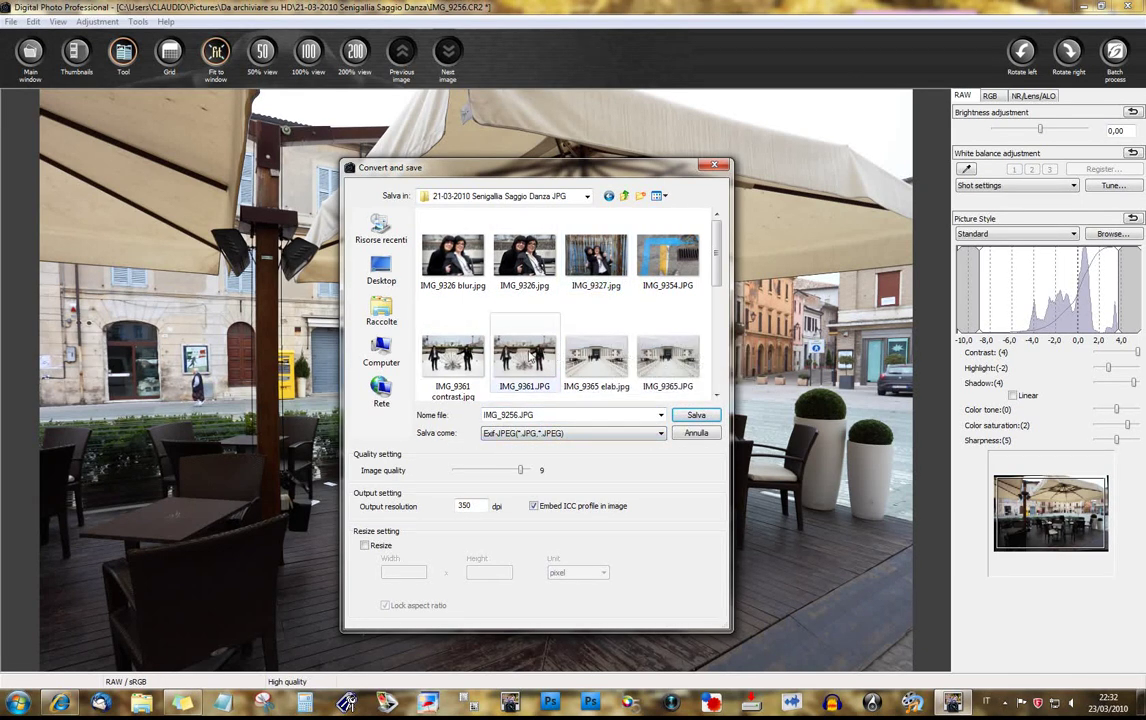
Adjust the JPEG image quality and save the converted photo as IMG_9256.JPG
drag(632, 177, 668, 177)
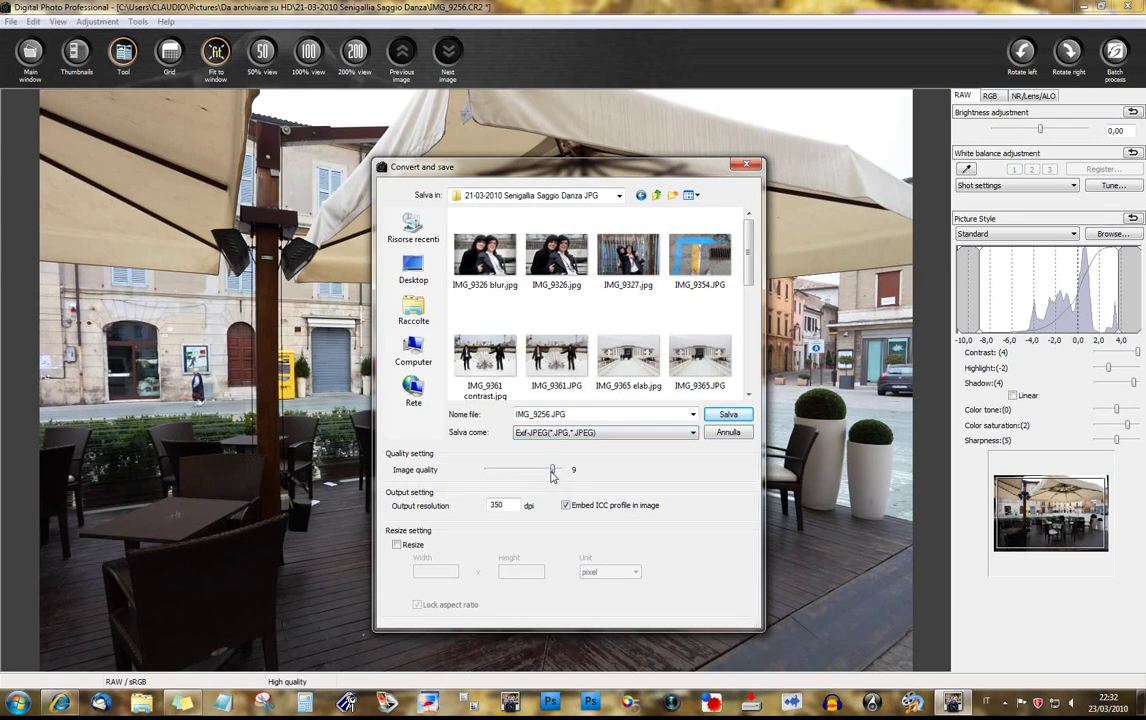
drag(550, 470, 545, 470)
click(729, 416)
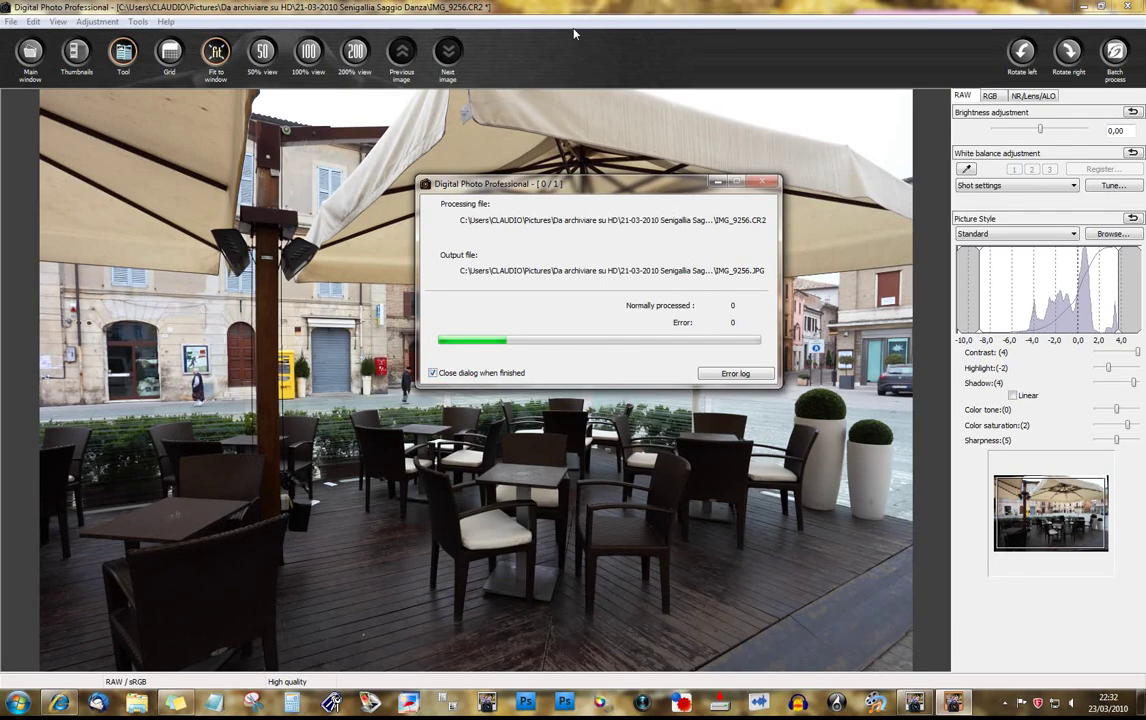
Return to the main window, switch to Windows Explorer and open the Da archiviare su HD folder in the Immagini library
click(30, 50)
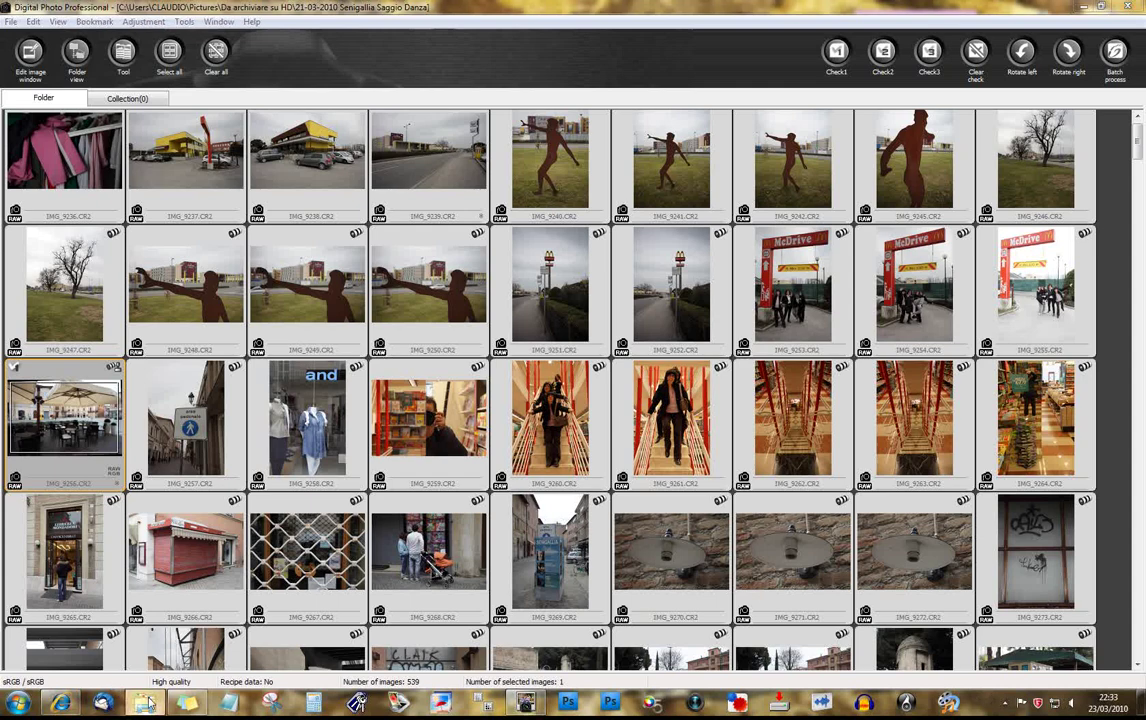
click(145, 703)
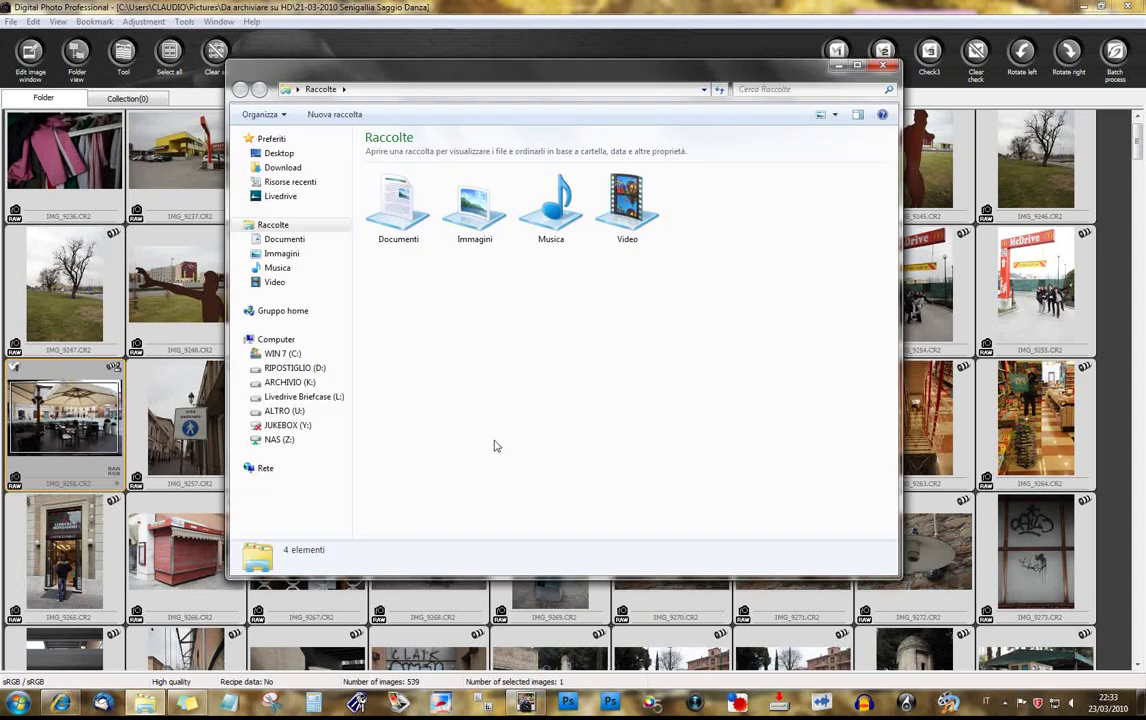
double_click(475, 205)
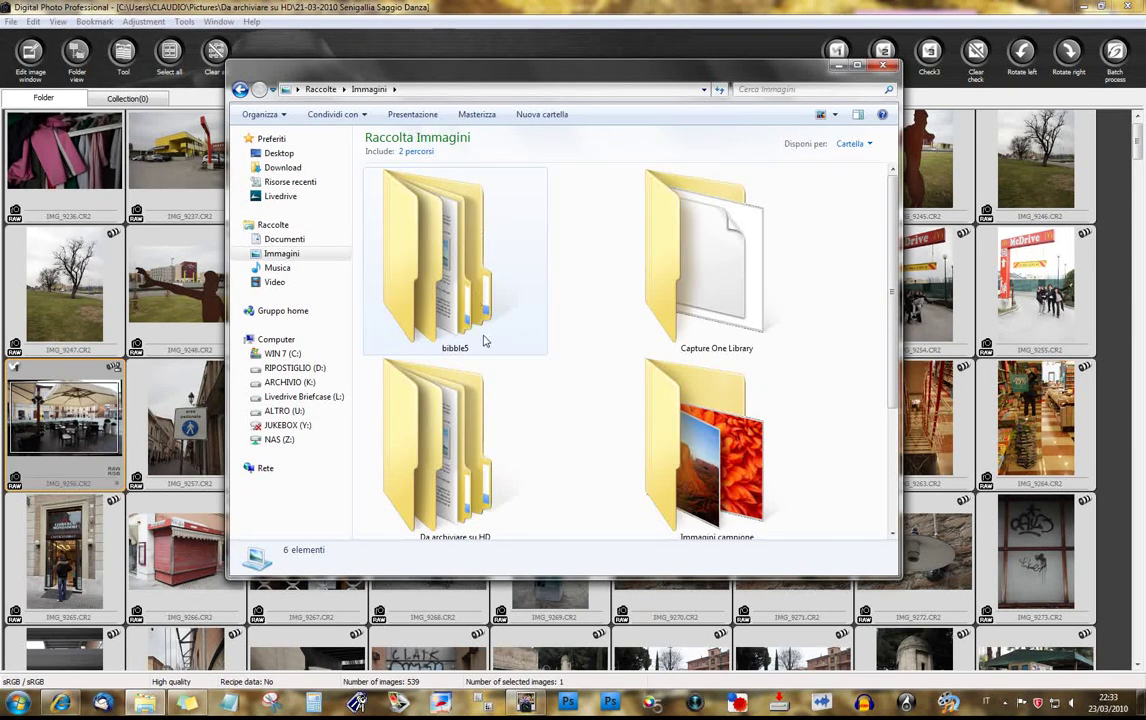
click(897, 427)
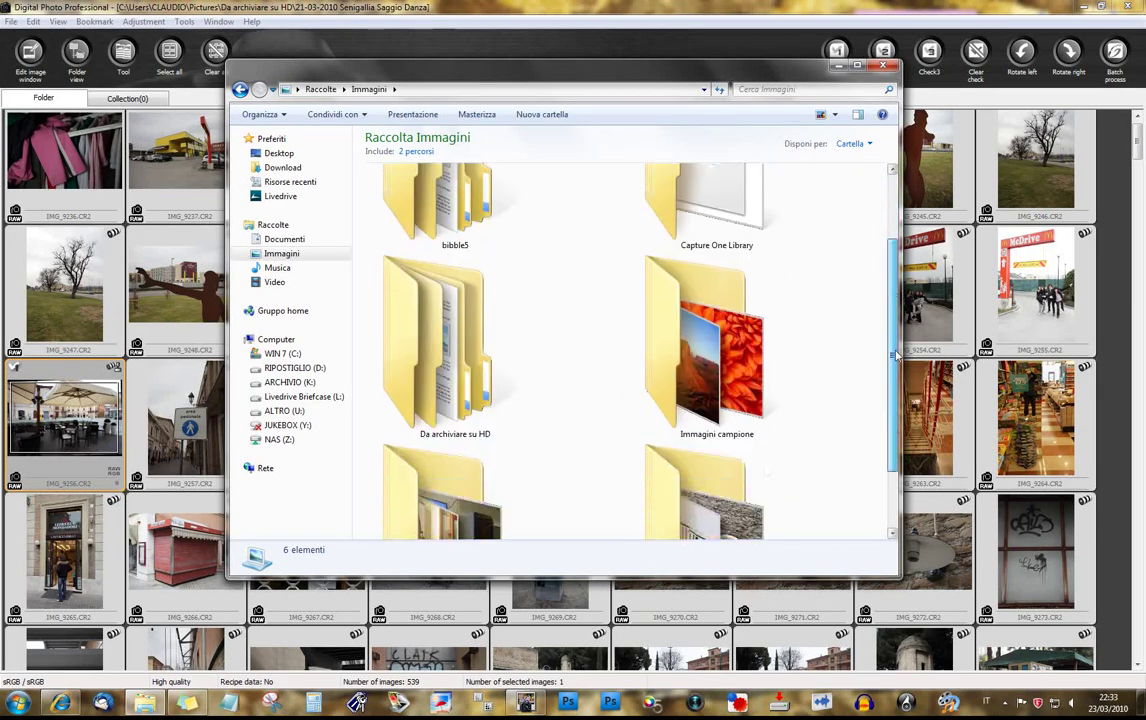
drag(897, 427, 897, 307)
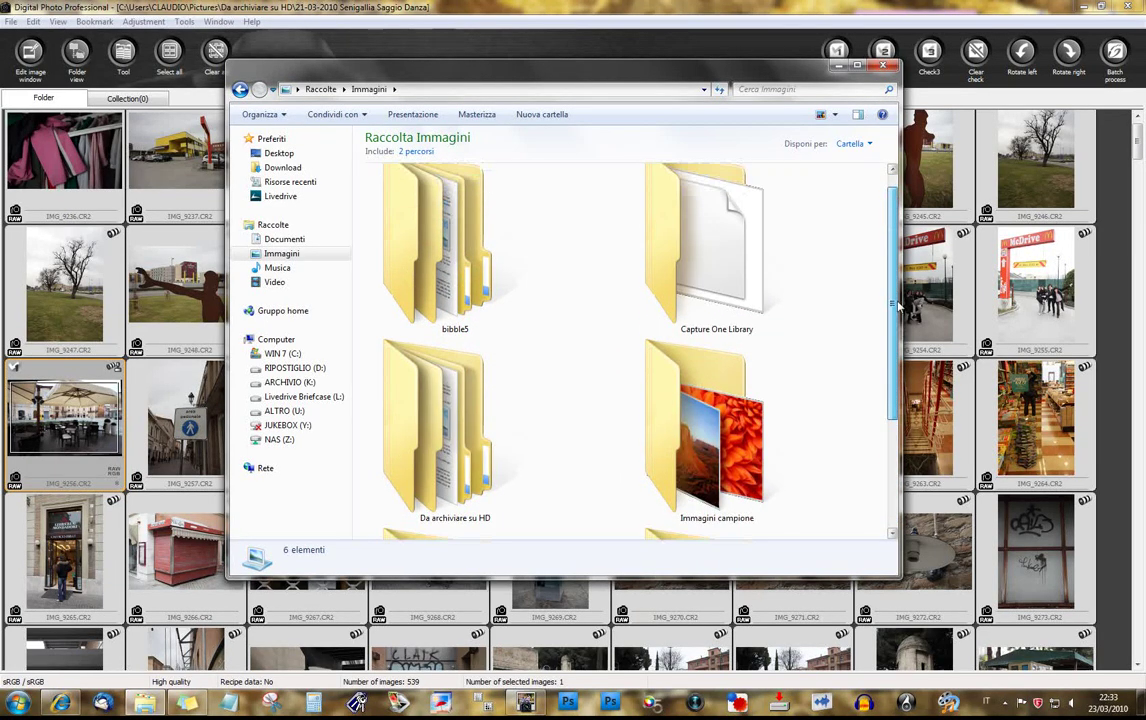
scroll(697, 375, down, 3)
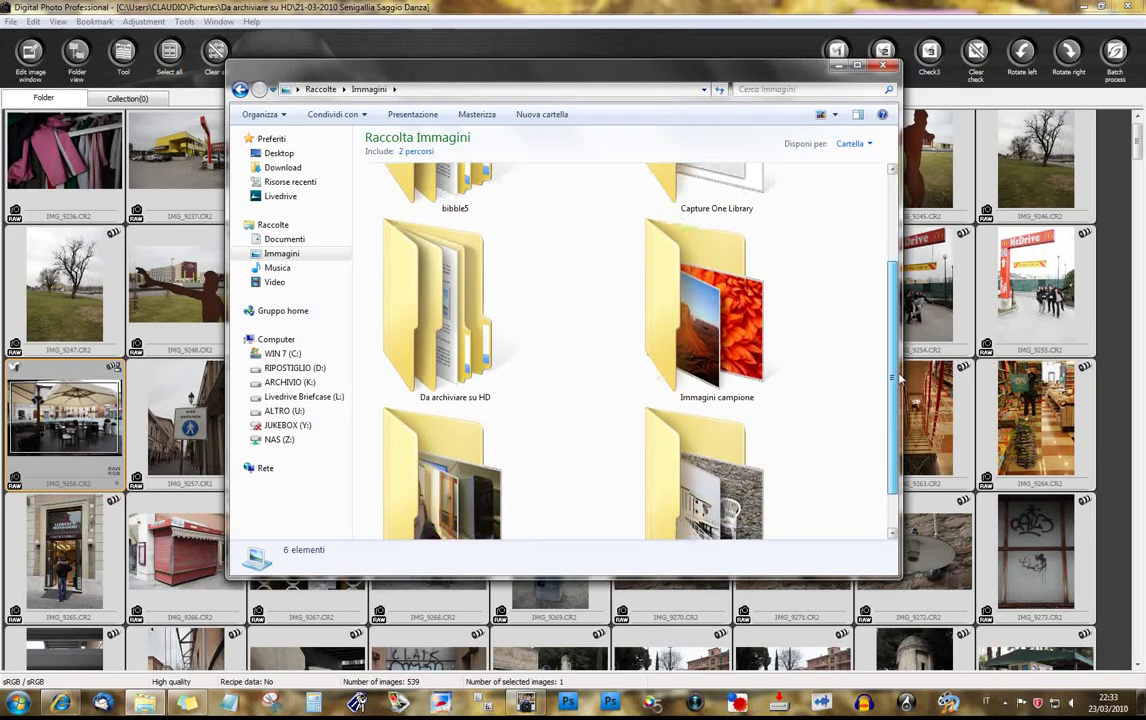
double_click(445, 300)
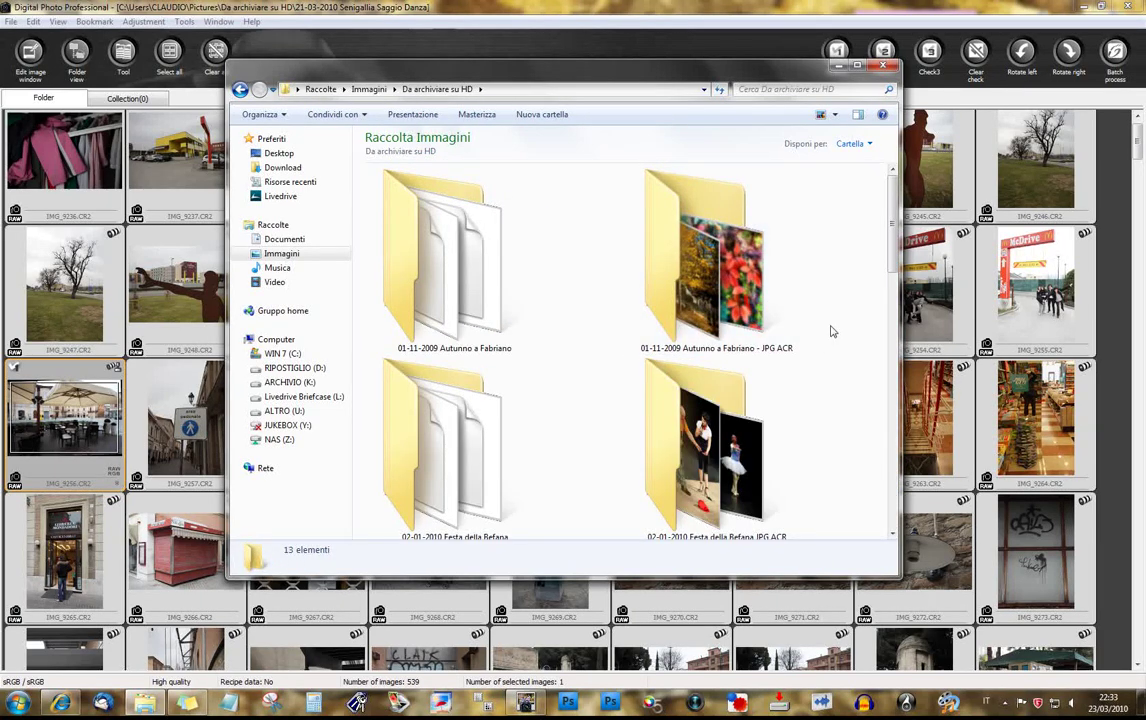
Open the 21-03-2010 Senigallia Saggio Danza JPG folder in a maximized window and open IMG_9256.JPG in Windows Photo Viewer
drag(889, 234, 895, 474)
double_click(687, 267)
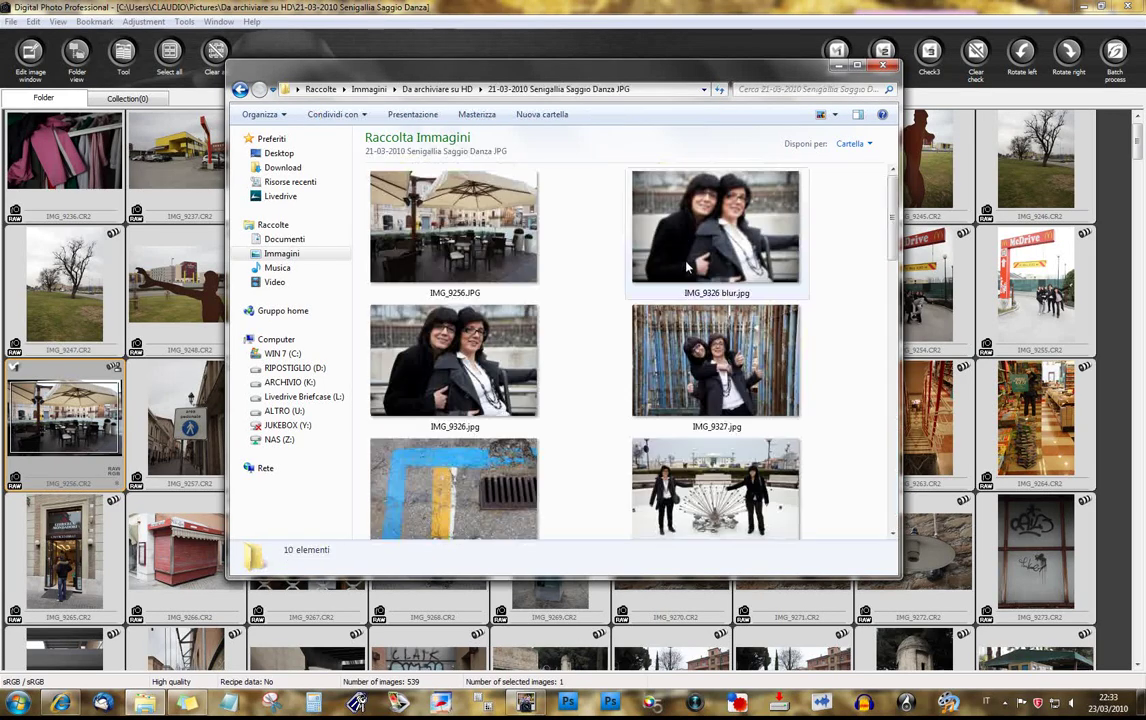
double_click(768, 63)
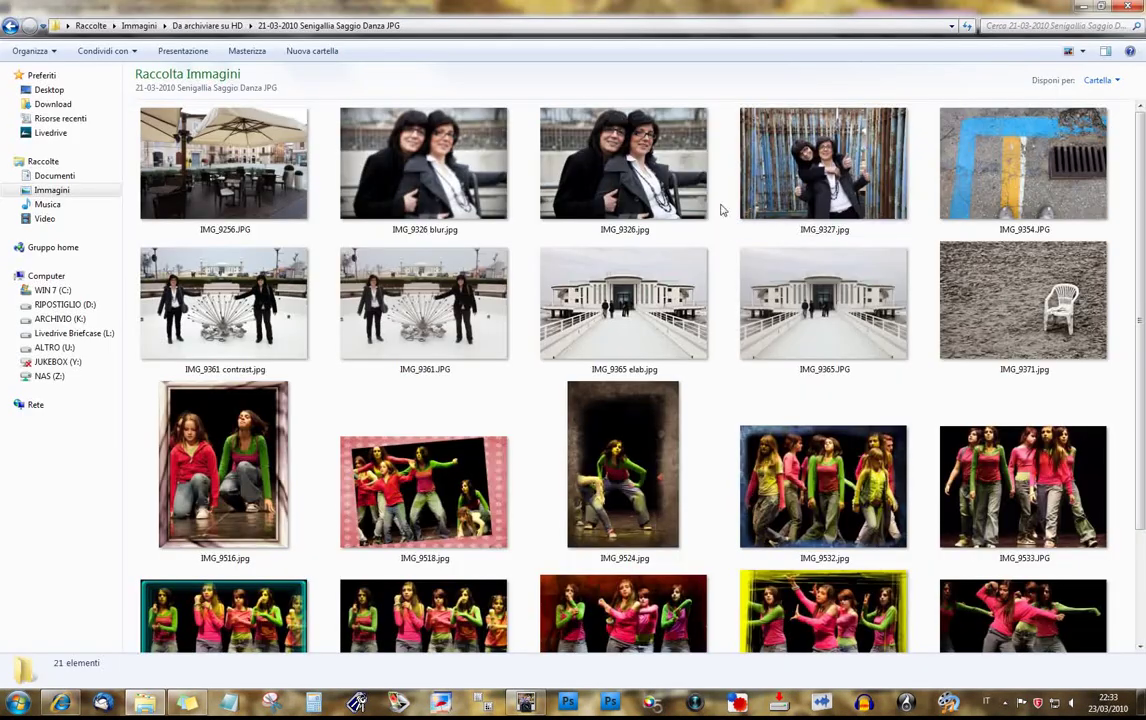
mouse_move(1141, 211)
mouse_down()
mouse_move(1141, 347)
mouse_move(1141, 205)
mouse_up()
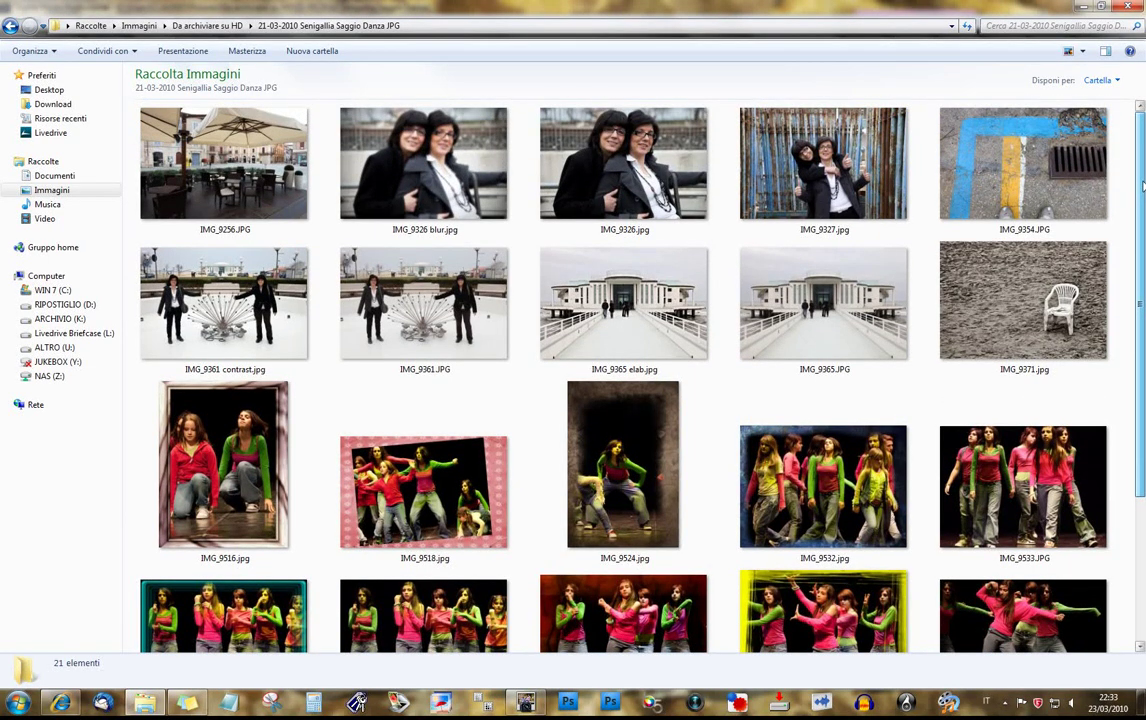
double_click(222, 165)
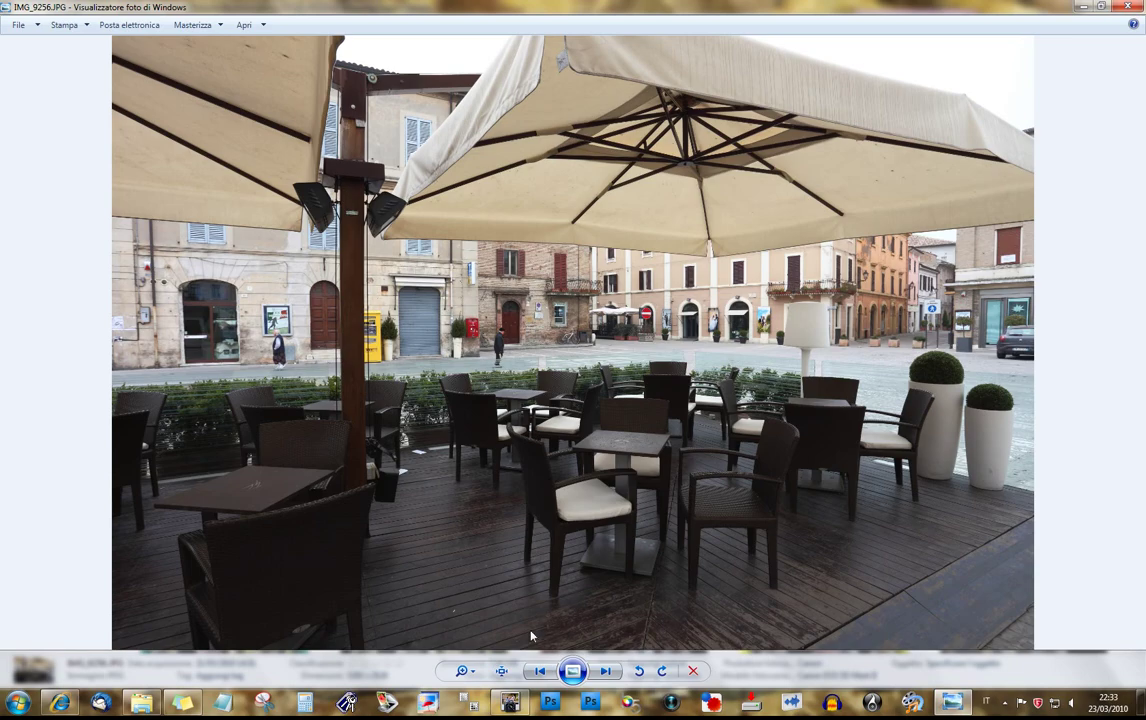
Examine the exported photo at high magnification, checking detail in the umbrella fabric, building facades, chairs, tables and wooden floor
scroll(448, 605, up, 3)
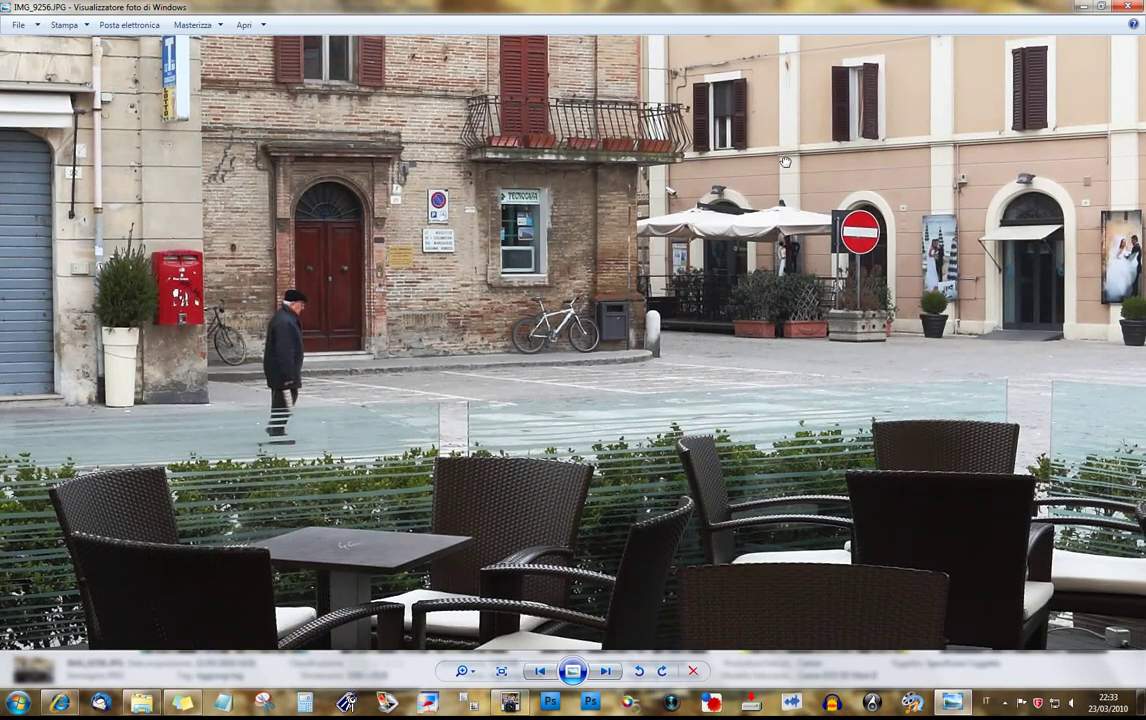
drag(785, 161, 510, 500)
drag(465, 165, 461, 346)
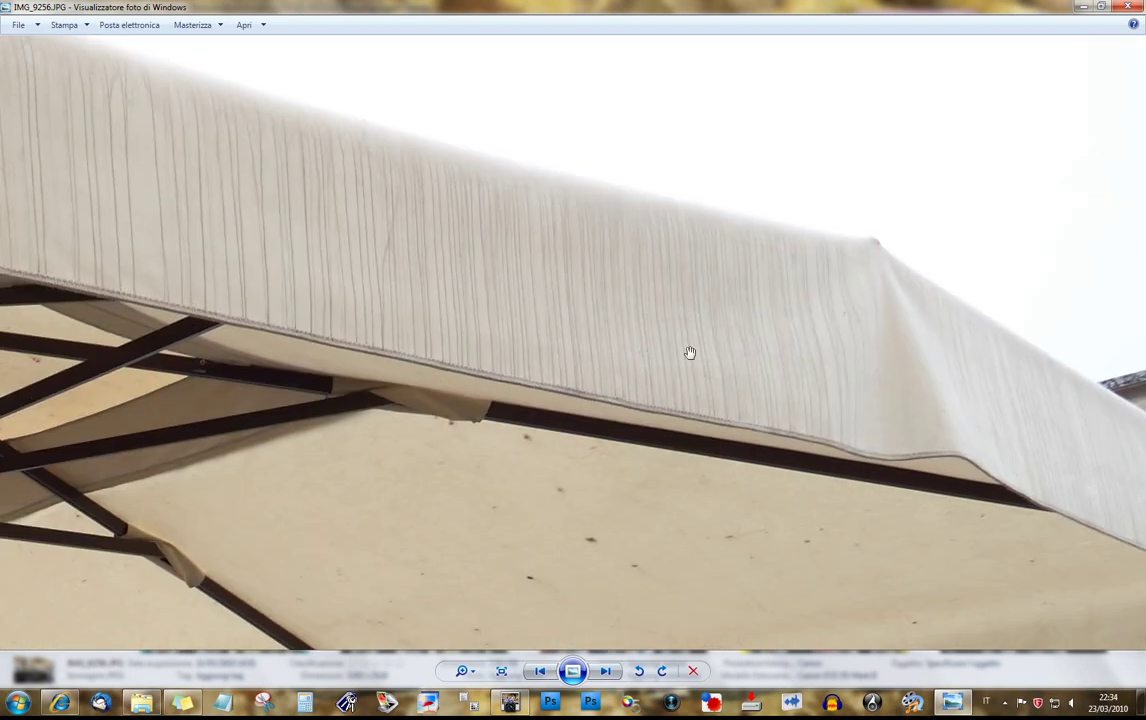
drag(85, 265, 718, 265)
drag(112, 281, 487, 281)
drag(372, 316, 787, 316)
drag(681, 568, 815, 108)
drag(878, 538, 226, 139)
drag(900, 300, 93, 223)
drag(850, 330, 185, 180)
drag(735, 378, 435, 228)
drag(500, 520, 852, 289)
drag(300, 320, 594, 320)
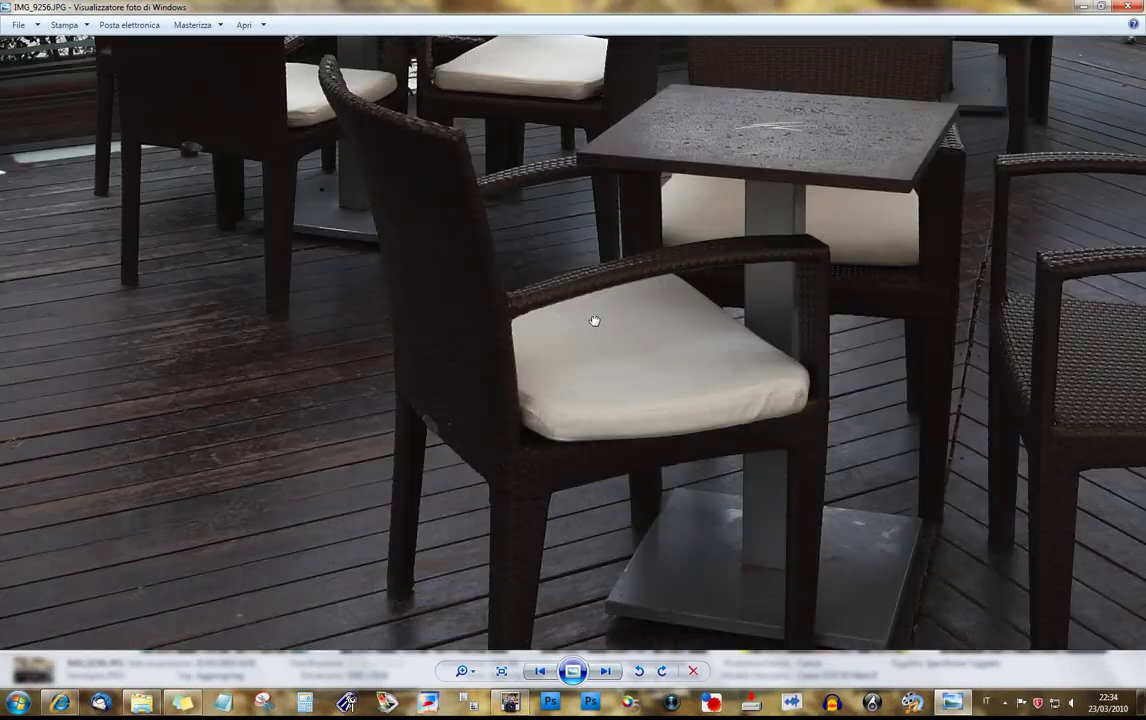